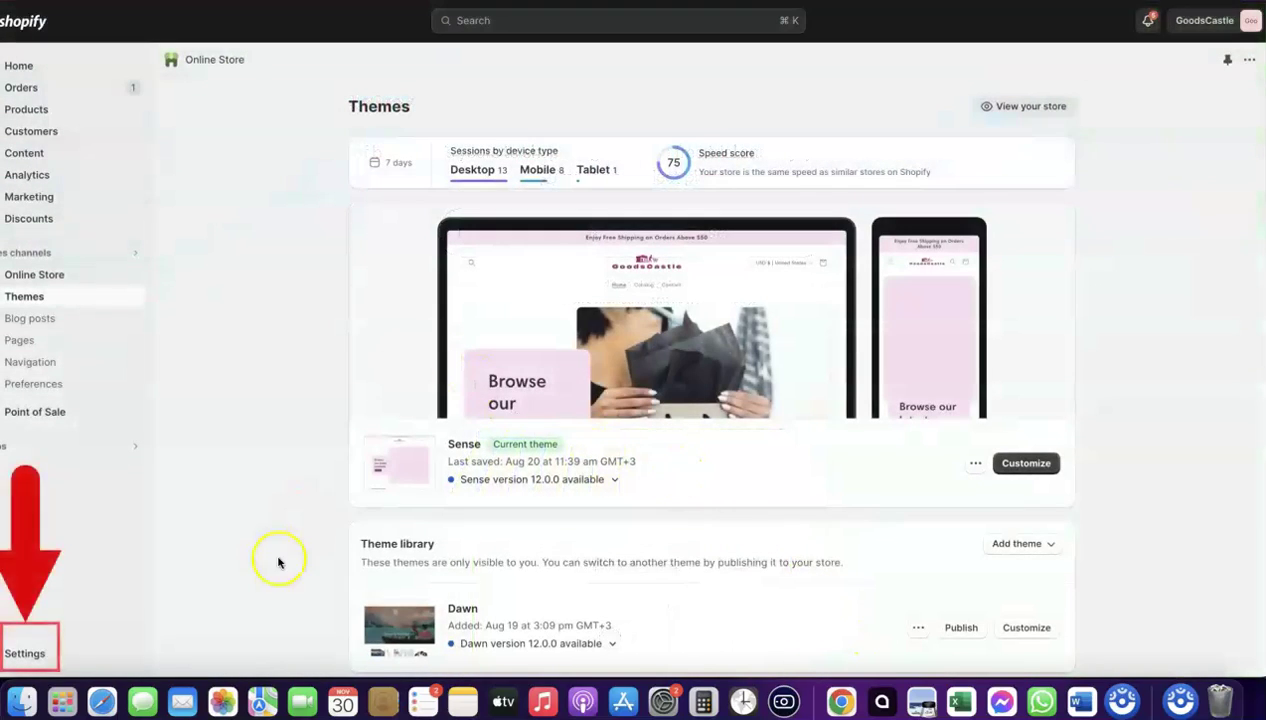
- Open the store's Payments settings page from Shopify Settings
click(23, 655)
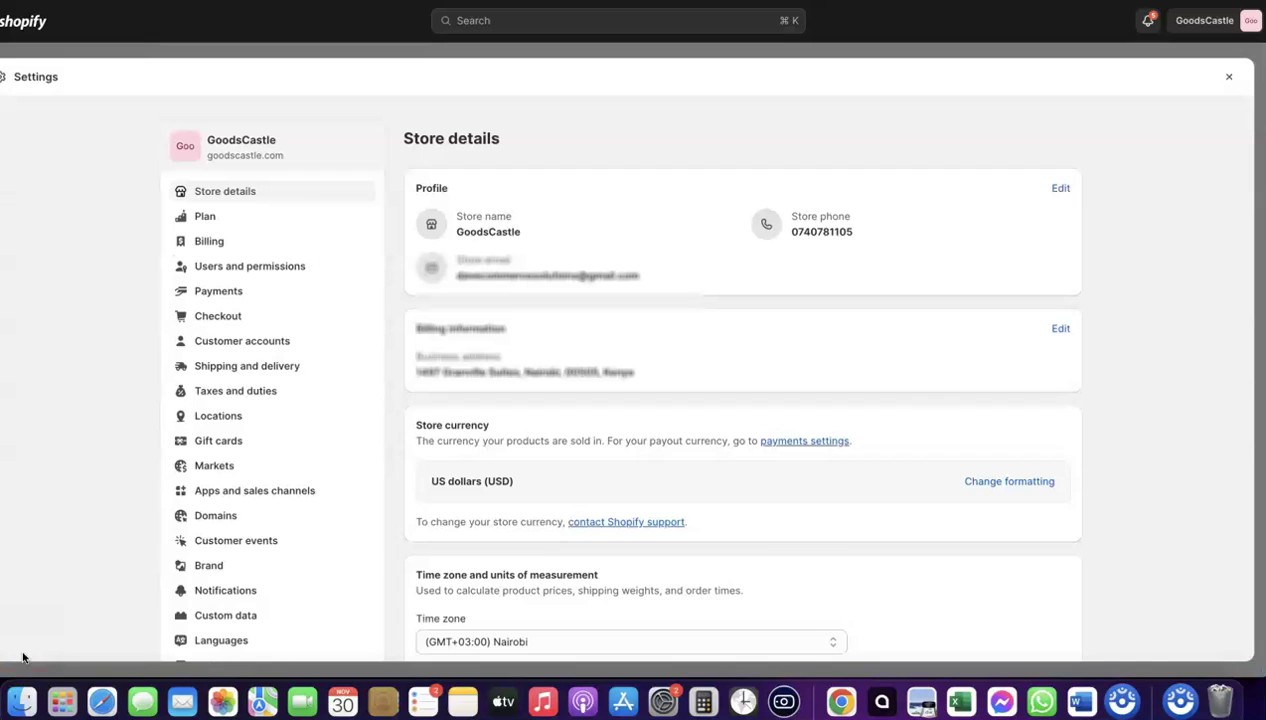
click(210, 293)
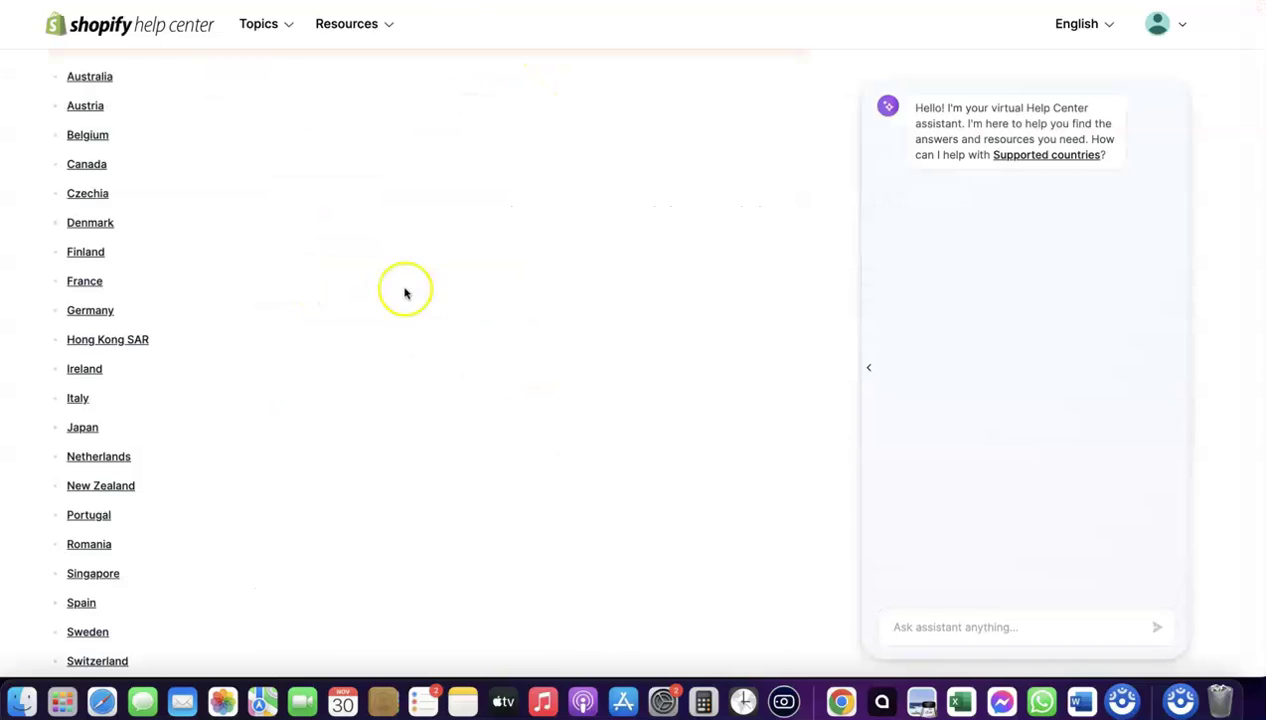
- Scroll up and down through the Shopify Payments supported countries list
scroll(406, 291, up, 5)
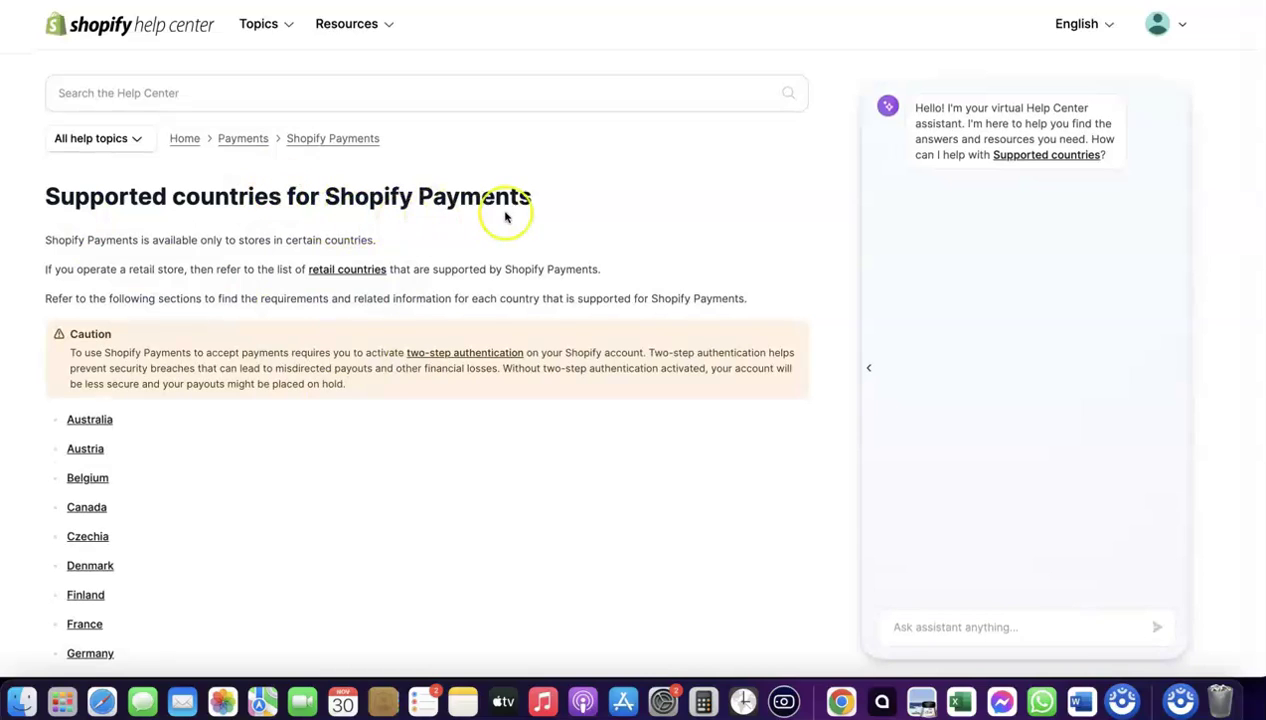
scroll(506, 215, down, 4)
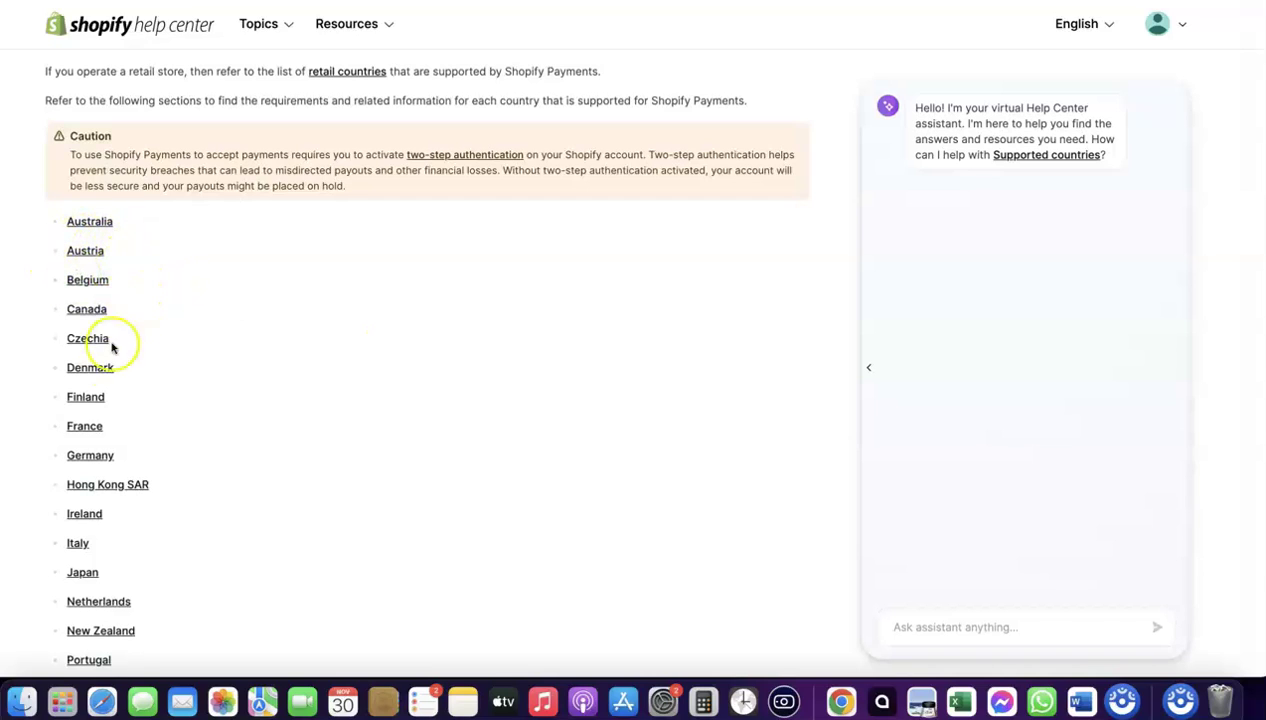
scroll(160, 372, down, 2)
scroll(148, 367, down, 2)
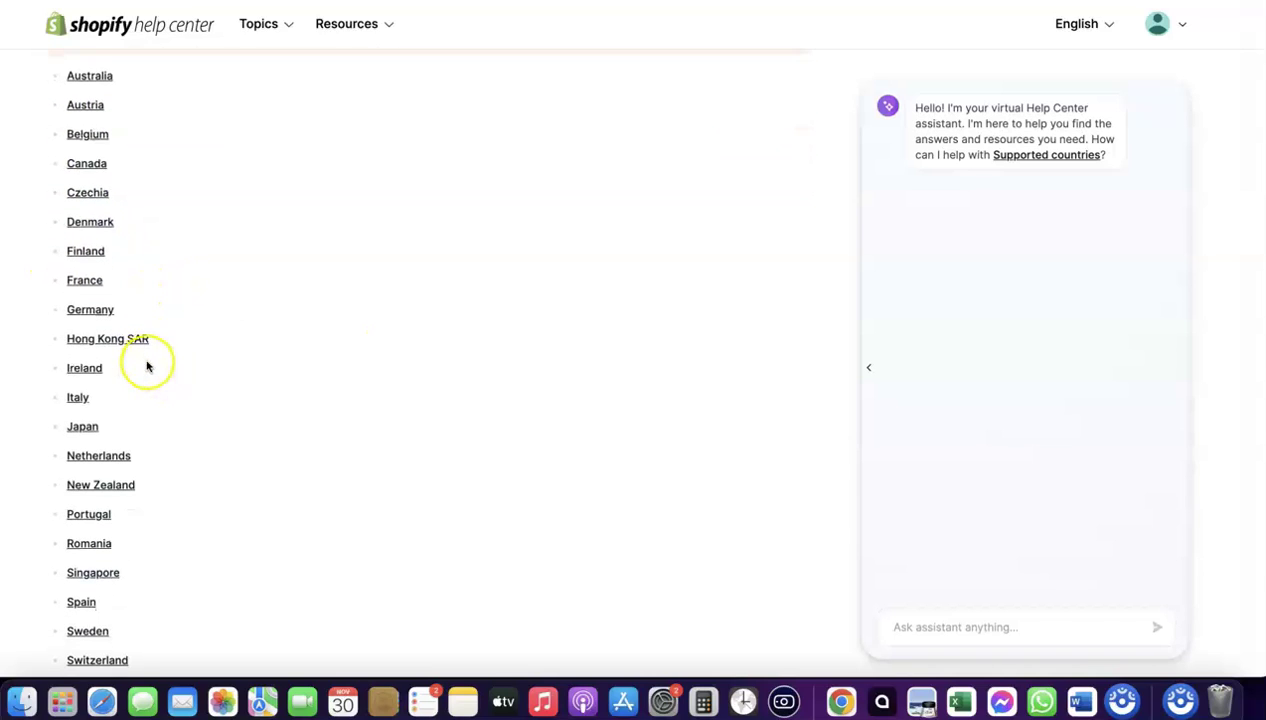
scroll(93, 500, down, 2)
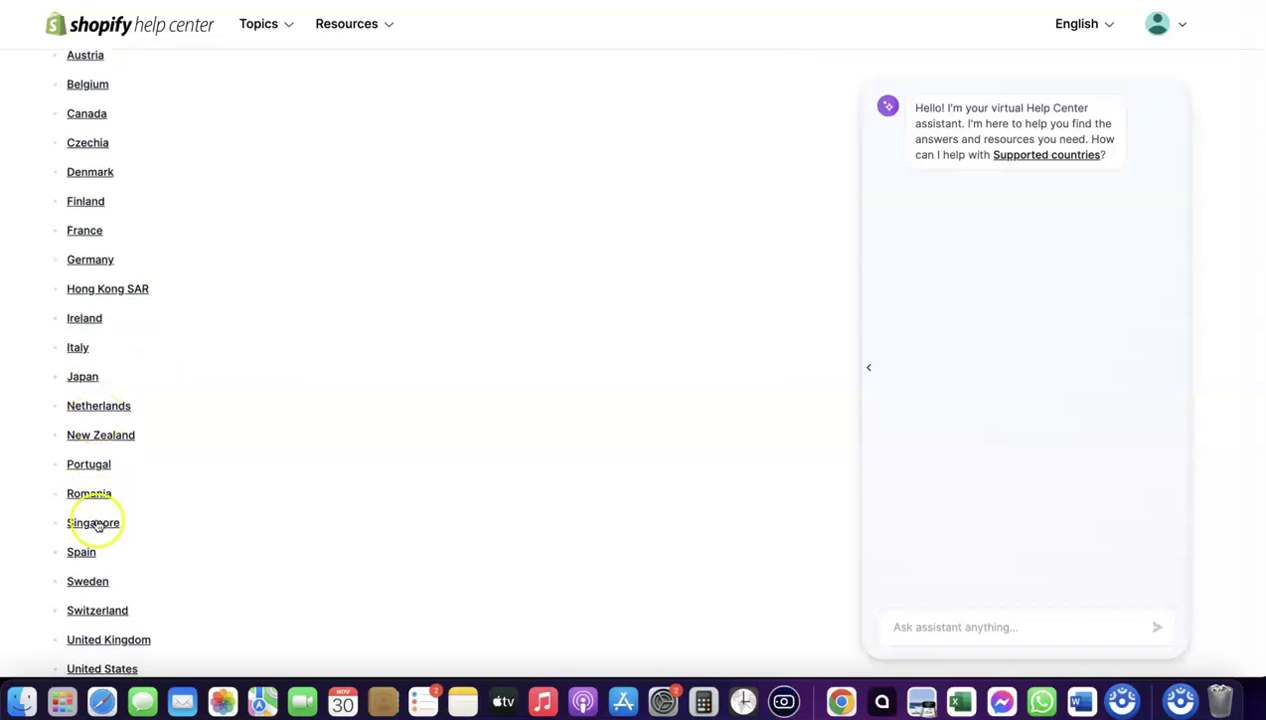
scroll(107, 515, down, 4)
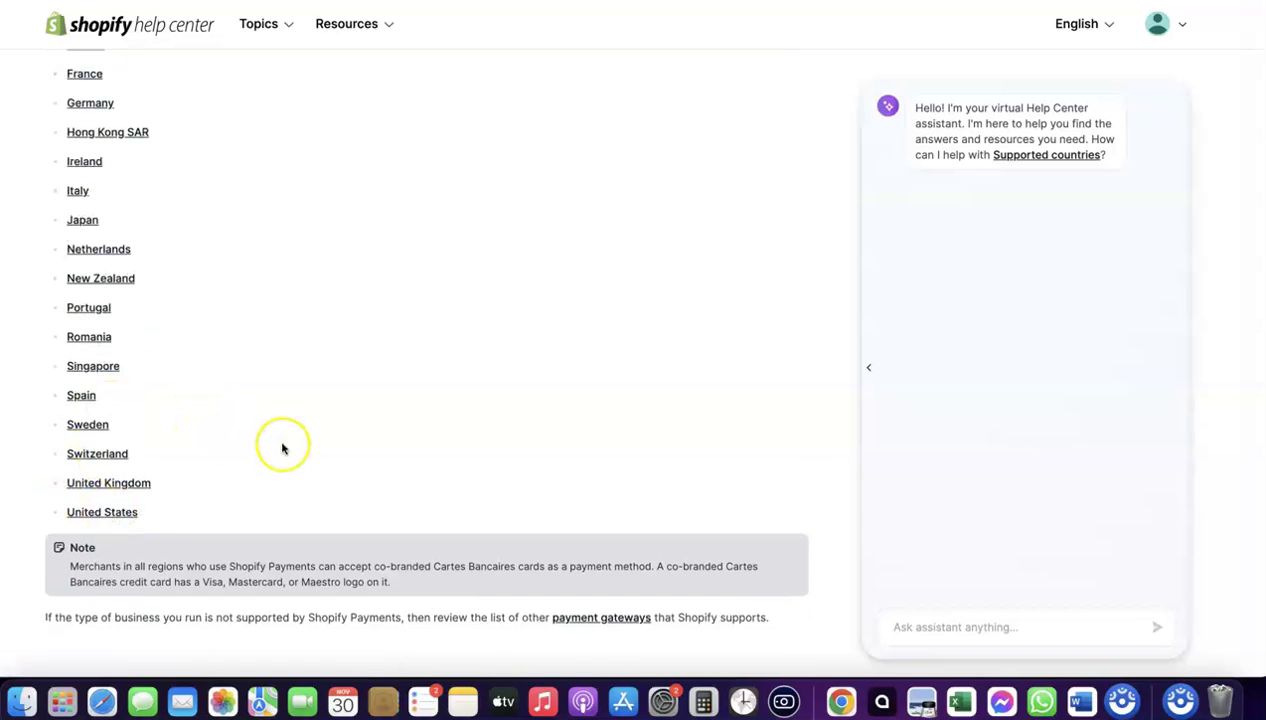
scroll(283, 447, up, 5)
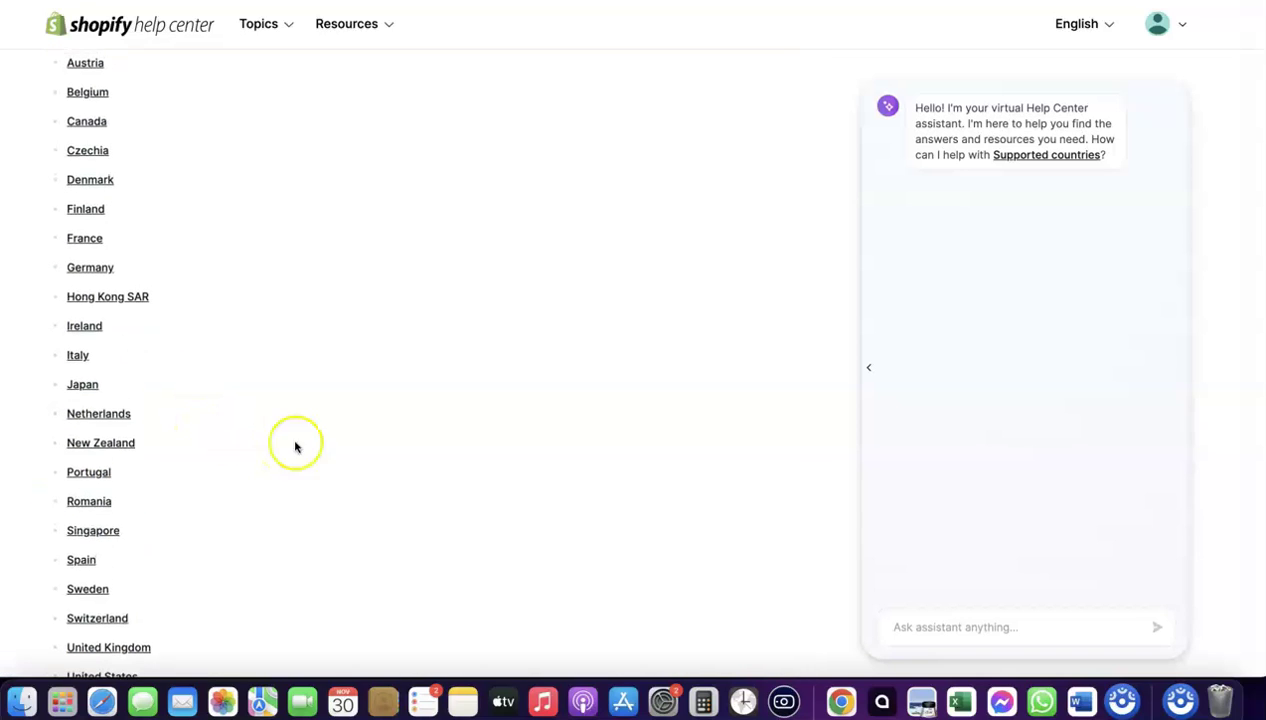
scroll(95, 85, up, 1)
scroll(97, 83, up, 4)
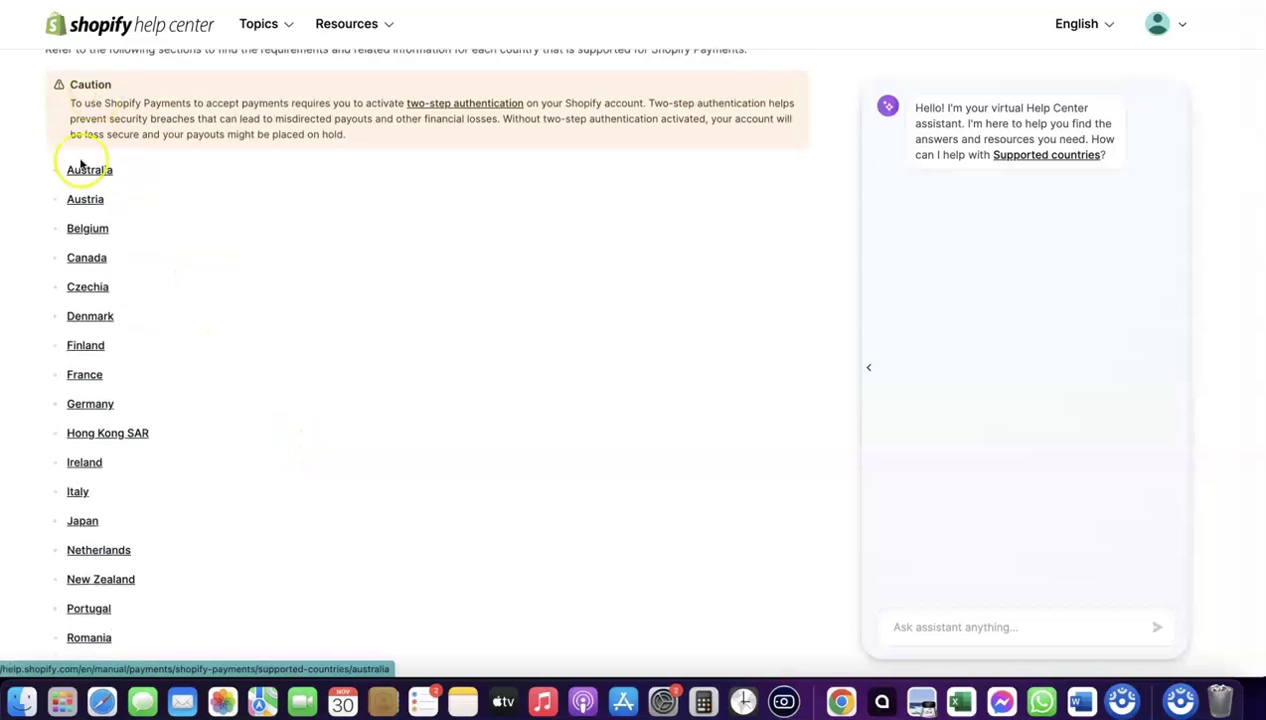
scroll(230, 210, up, 8)
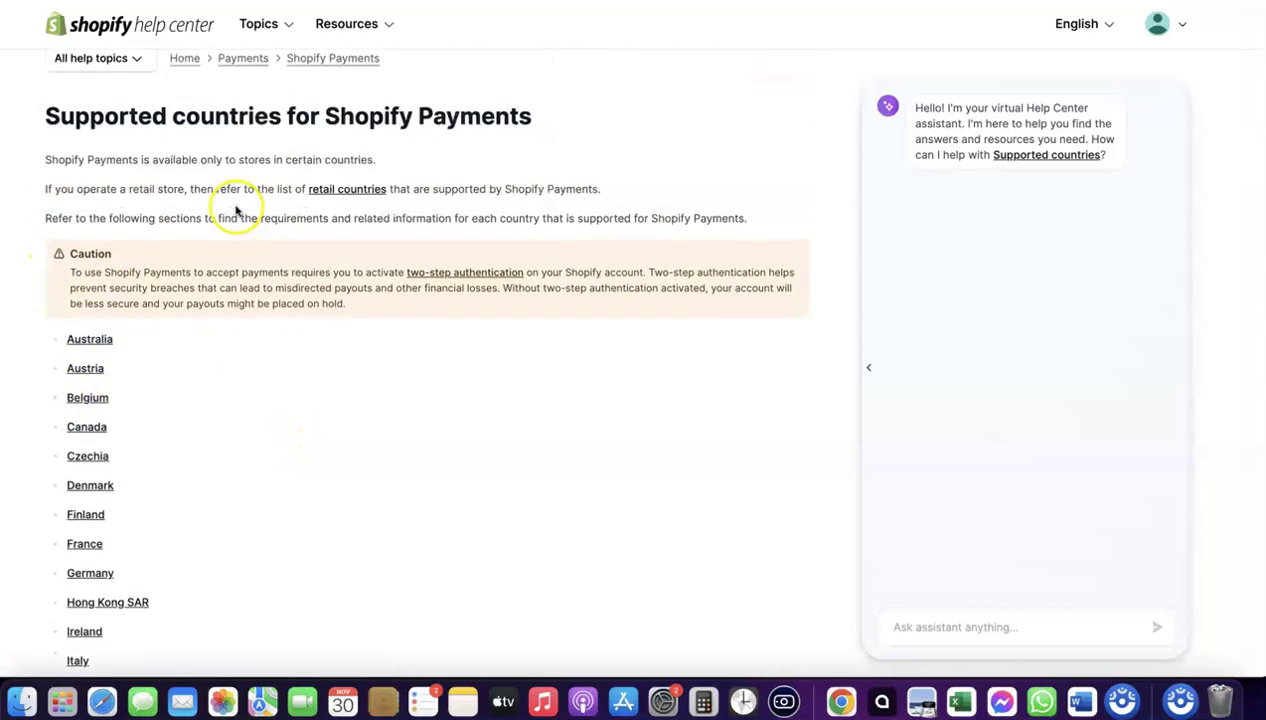
scroll(233, 198, down, 20)
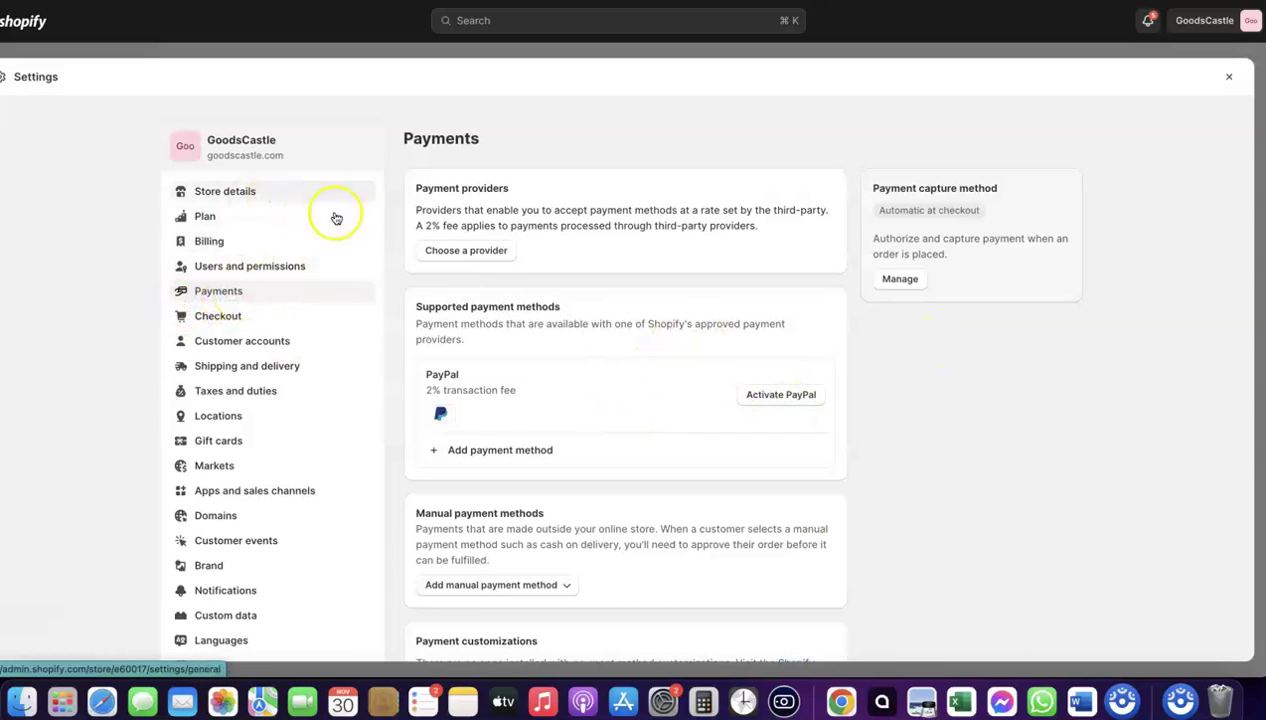
- Filter the third-party payment providers for 'Stripe' and select Stripe as the provider
click(463, 252)
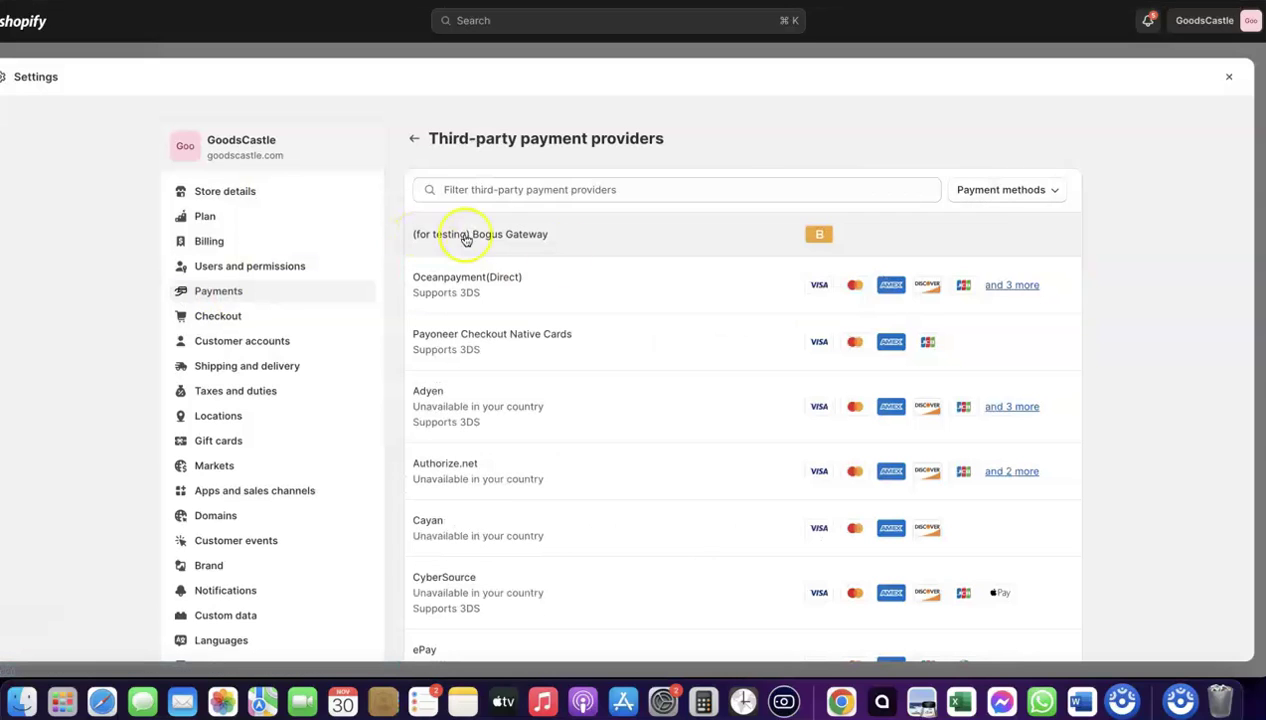
click(641, 188)
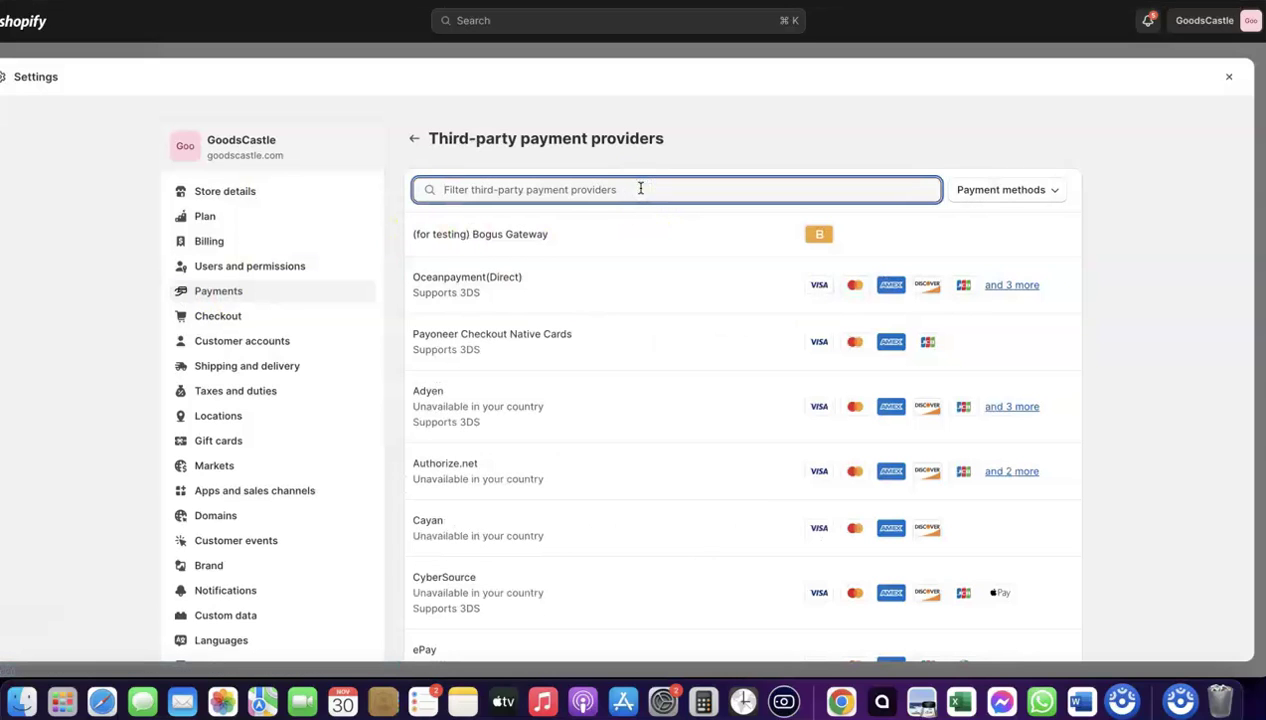
text(Stripe)
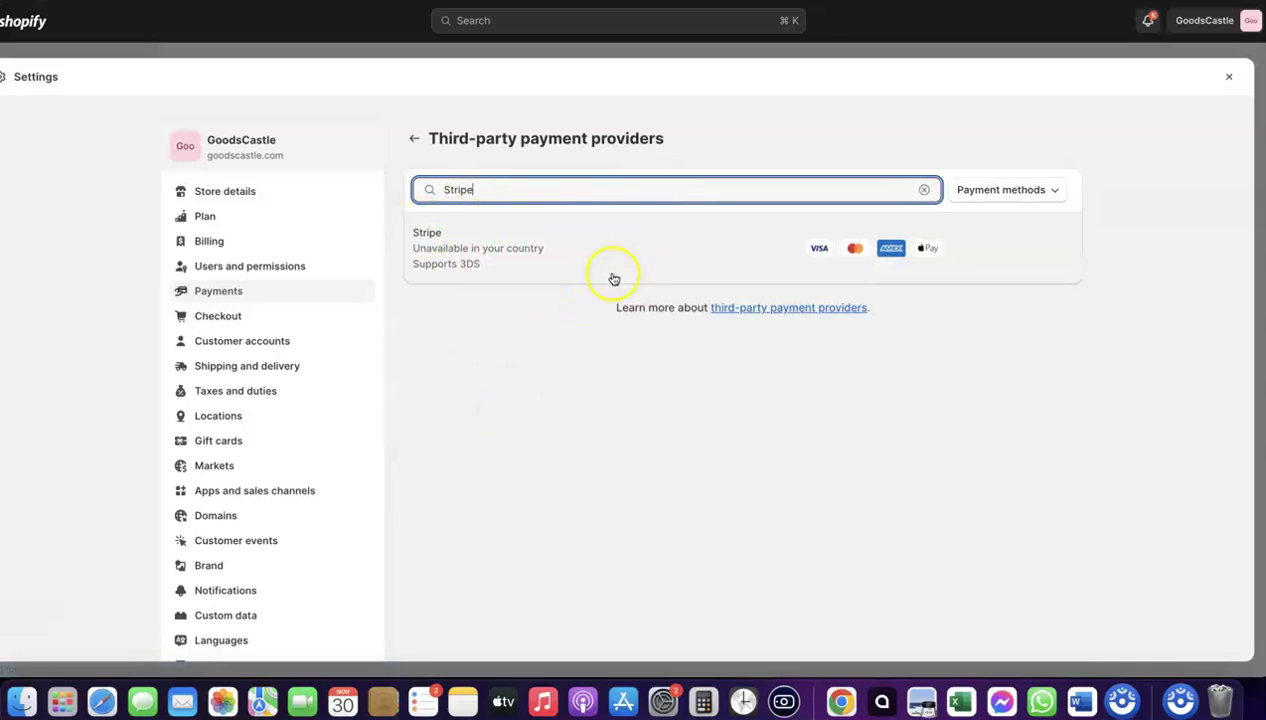
click(514, 248)
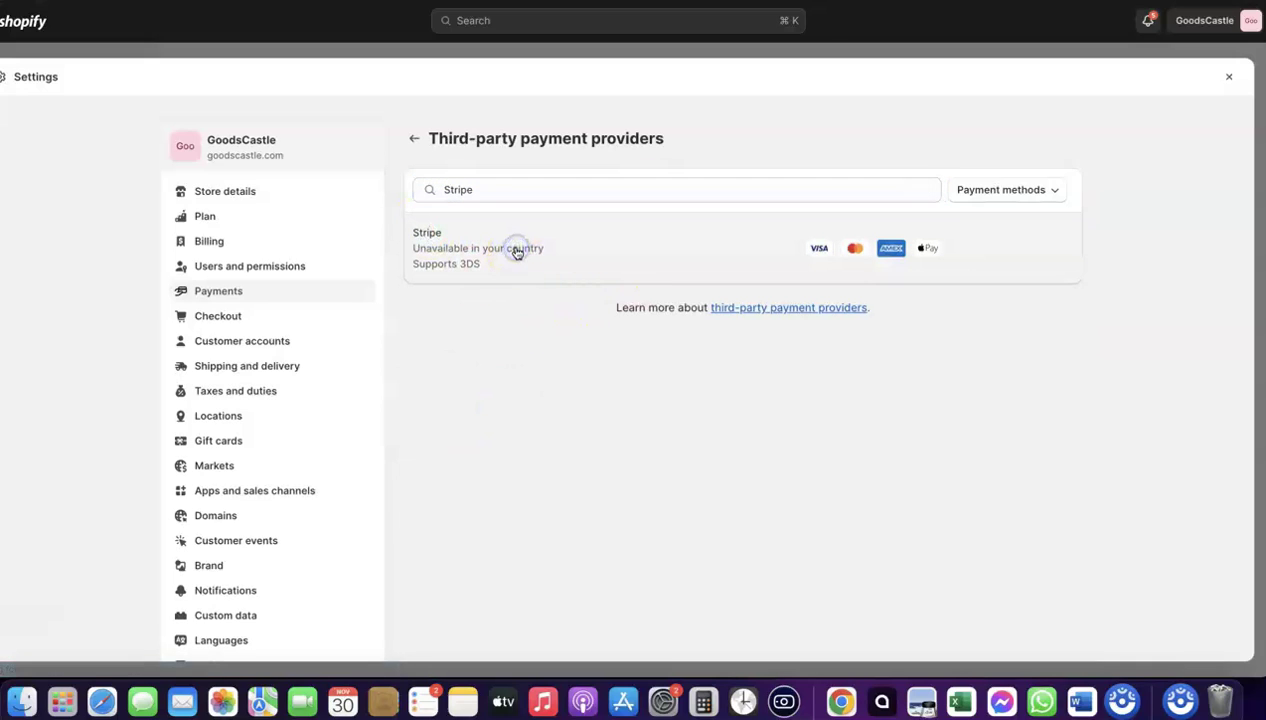
click(352, 222)
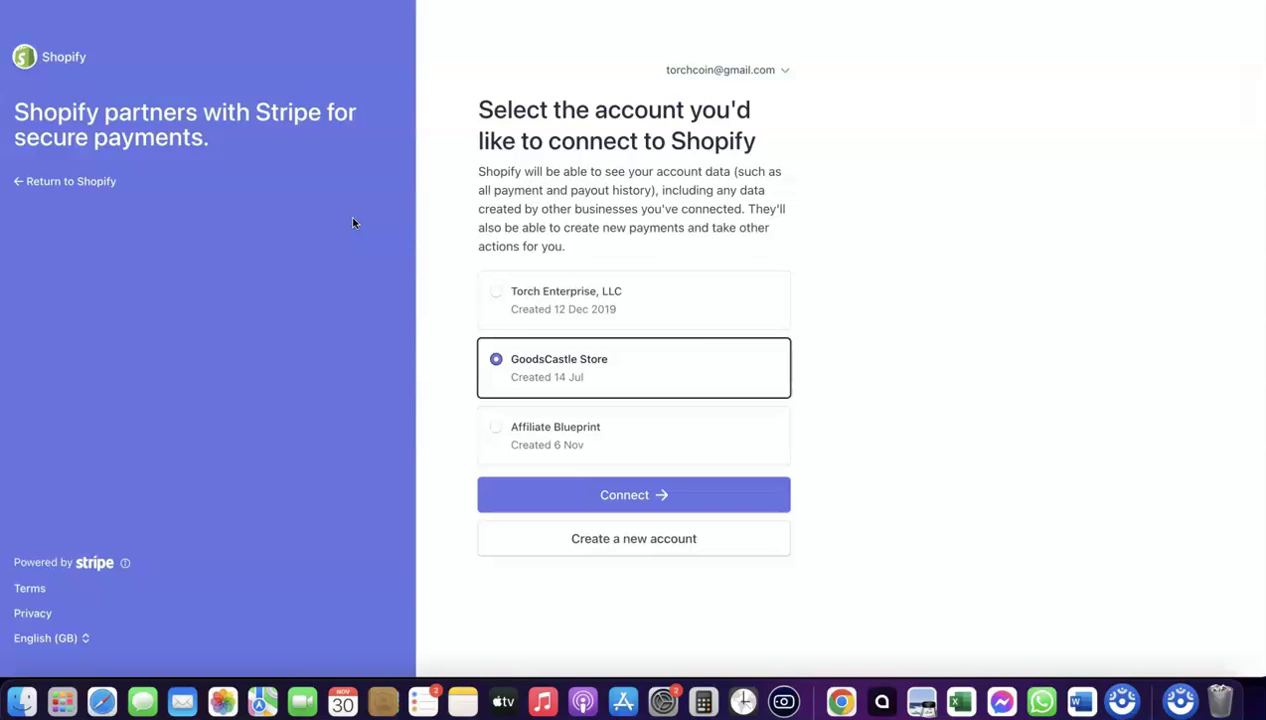
click(521, 115)
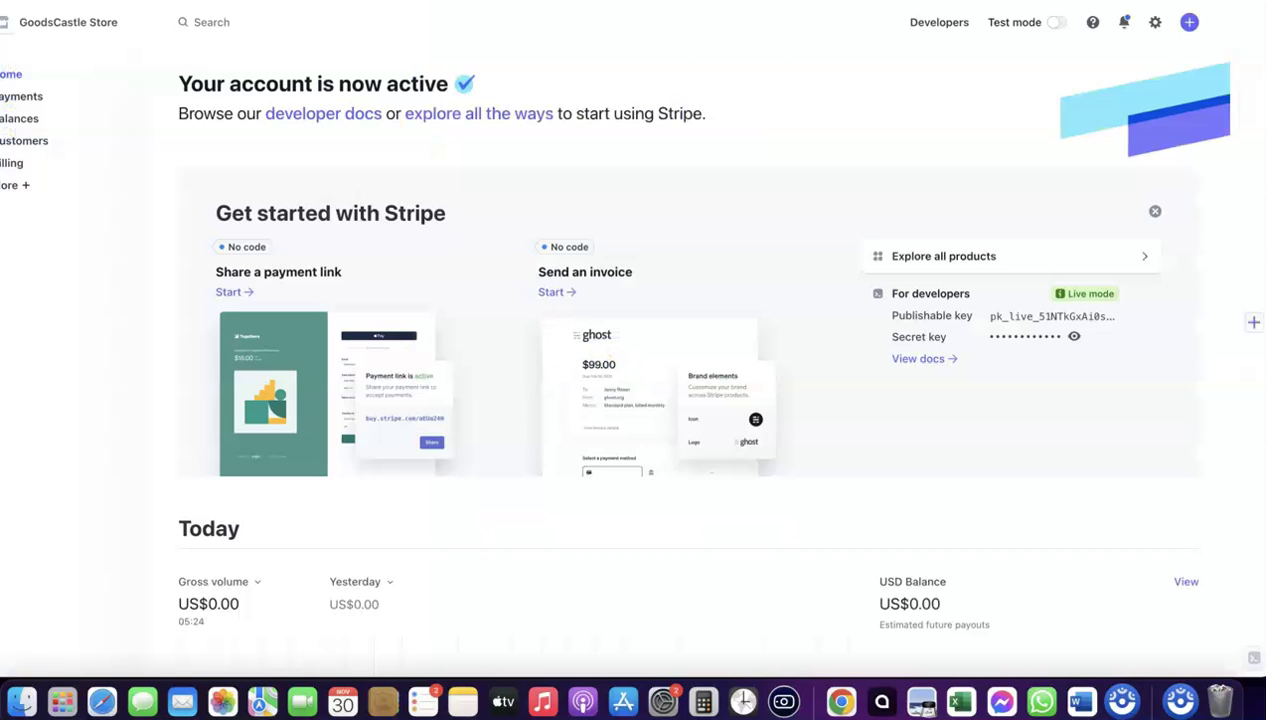
- Show the other Stripe accounts available from the GoodsCastle Store dashboard
click(122, 23)
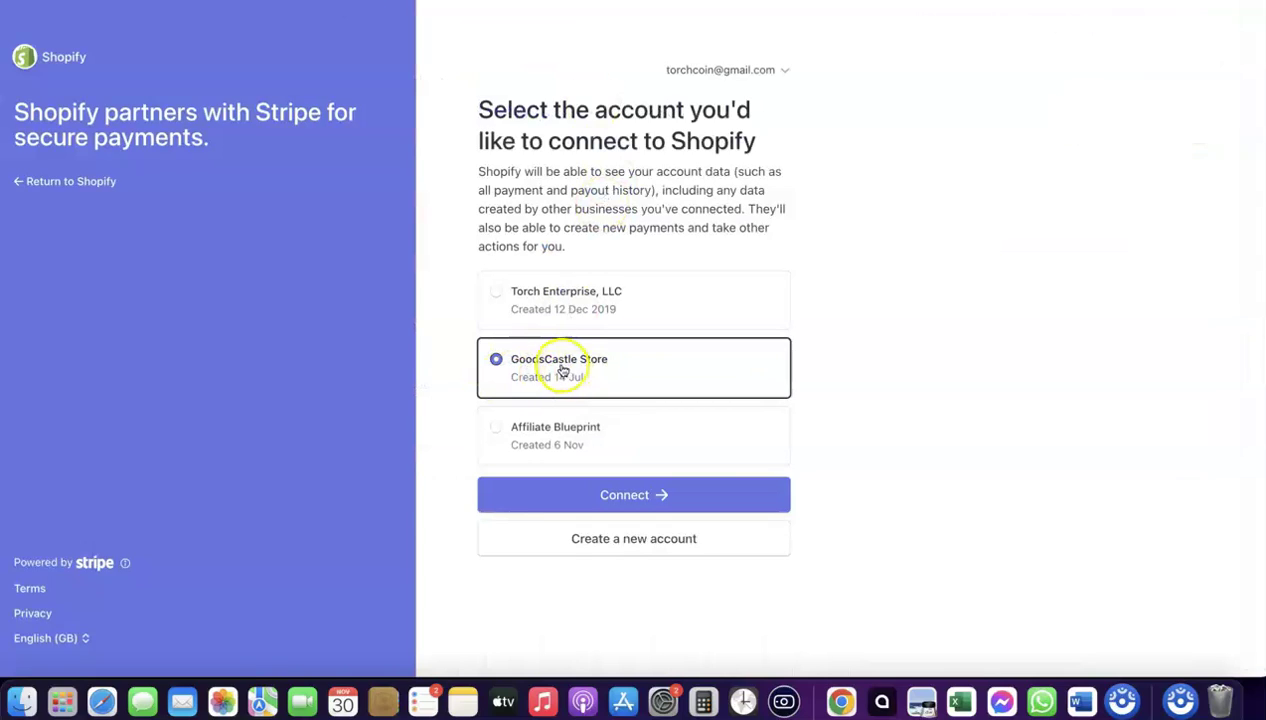
- Connect the GoodsCastle Store Stripe account to Shopify
click(630, 496)
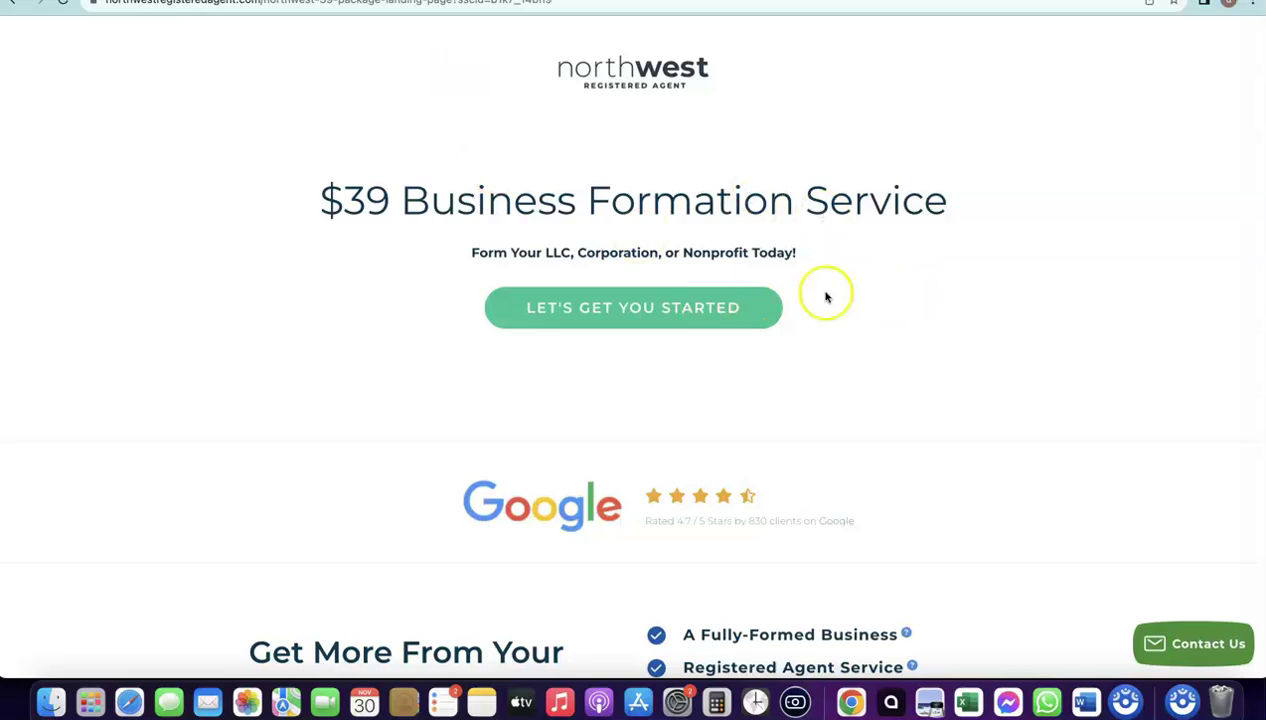
- Start a new business formation order on the Northwest Registered Agent page
click(622, 306)
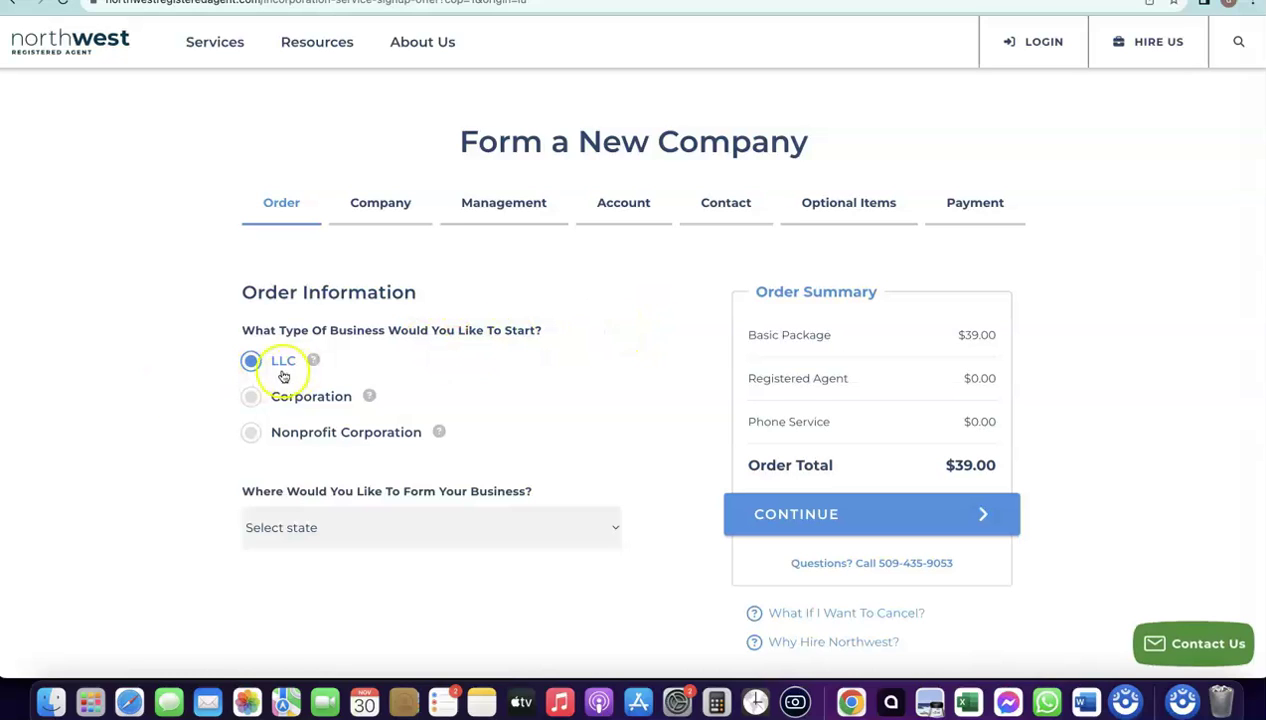
- Choose NM - New Mexico as the state to form the LLC in
scroll(301, 359, down, 1)
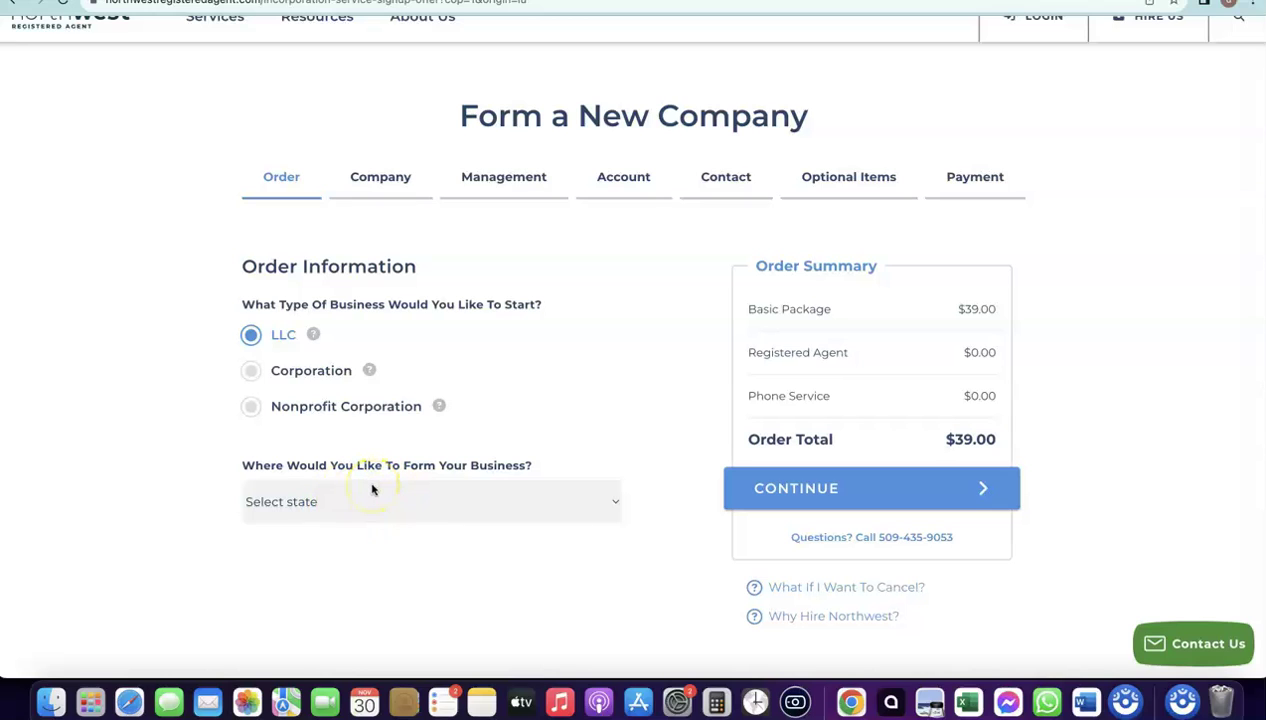
click(360, 493)
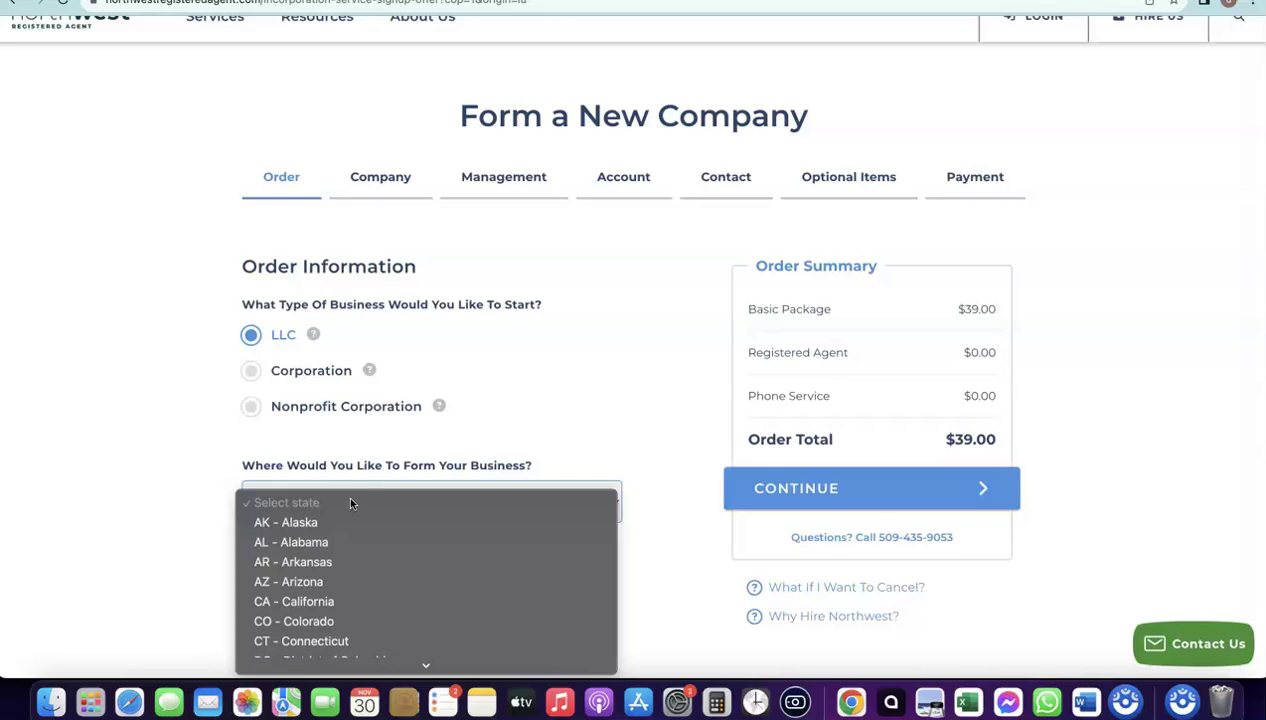
click(142, 423)
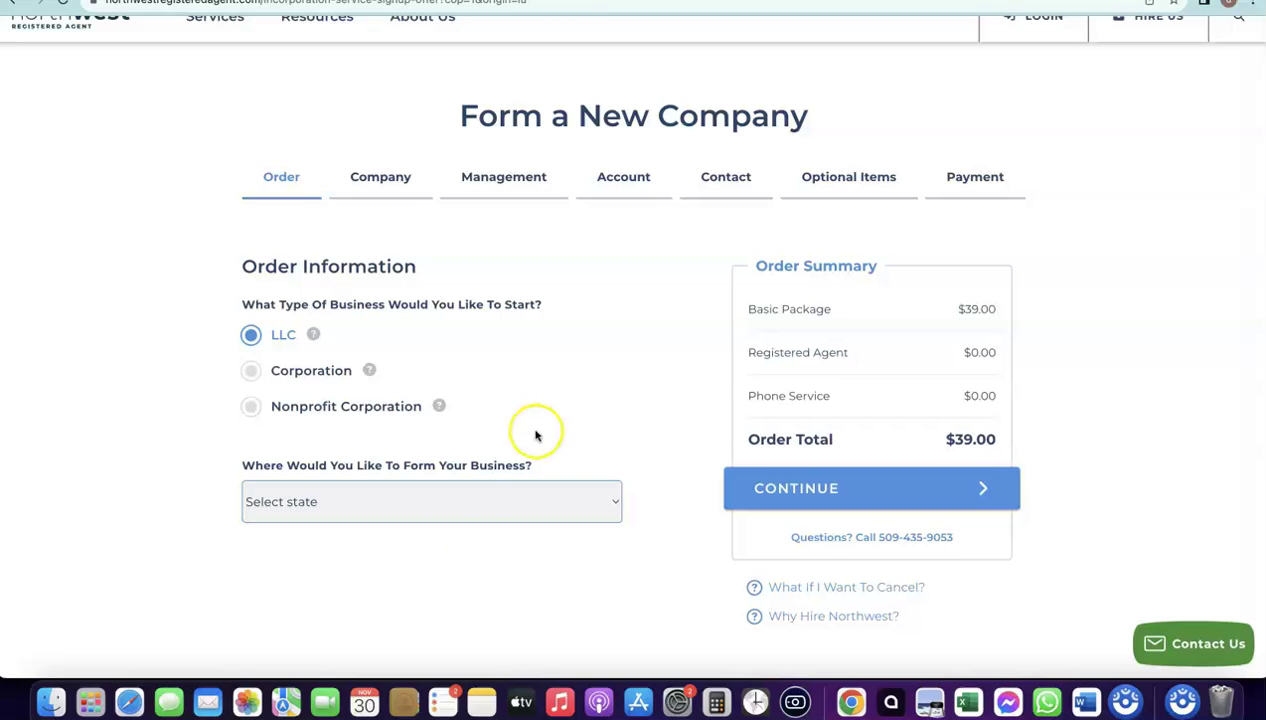
click(439, 508)
scroll(441, 511, down, 6)
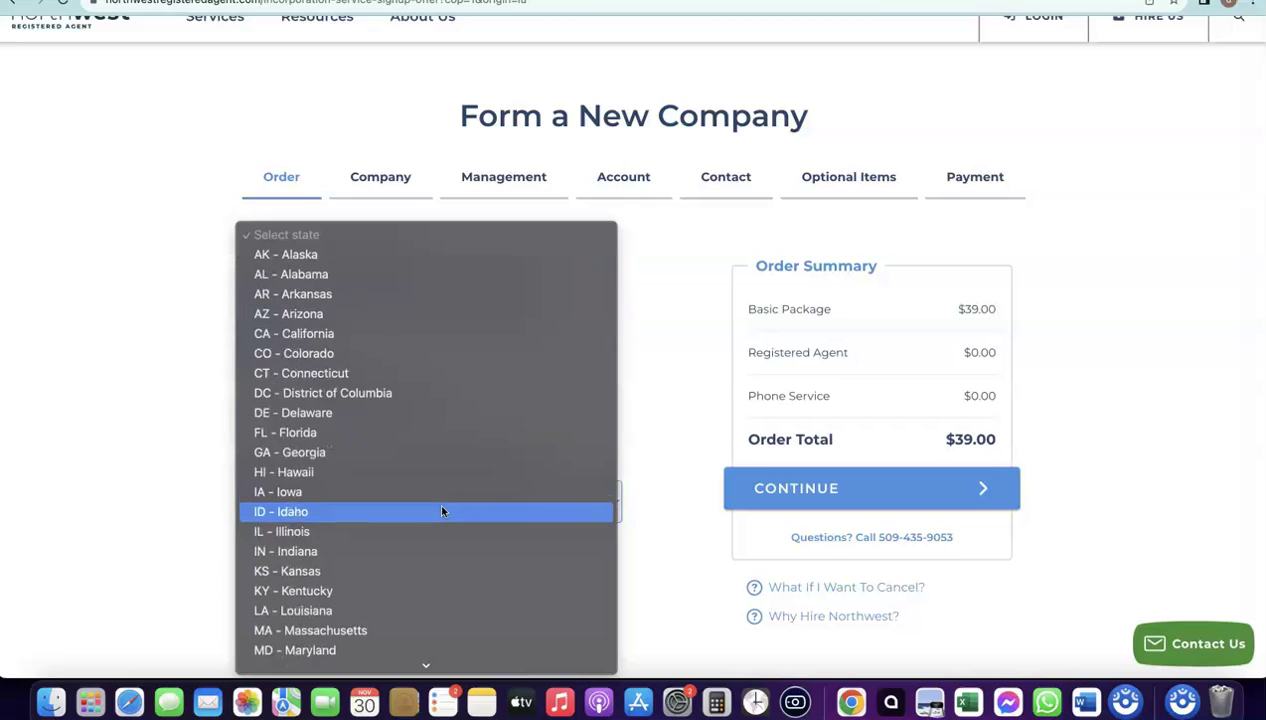
scroll(333, 398, down, 8)
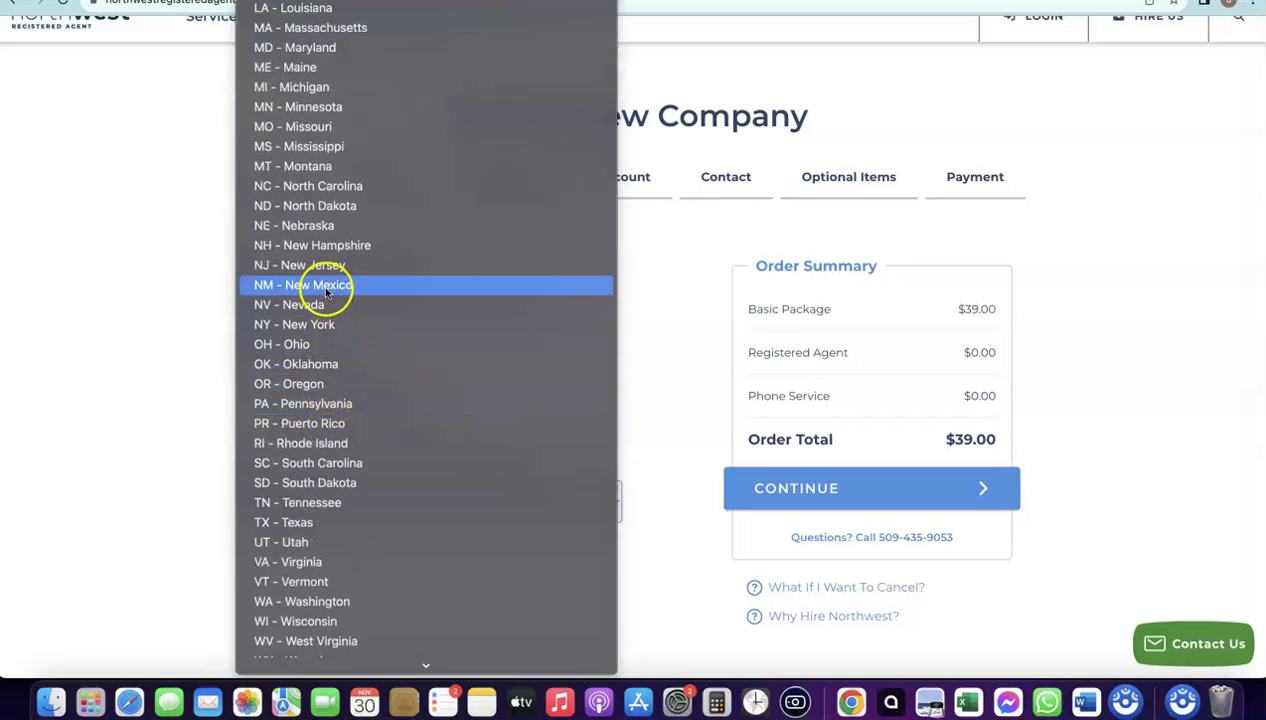
click(316, 284)
- Review the $89.00 order summary with 6-day processing and continue to Company Details
scroll(518, 398, down, 1)
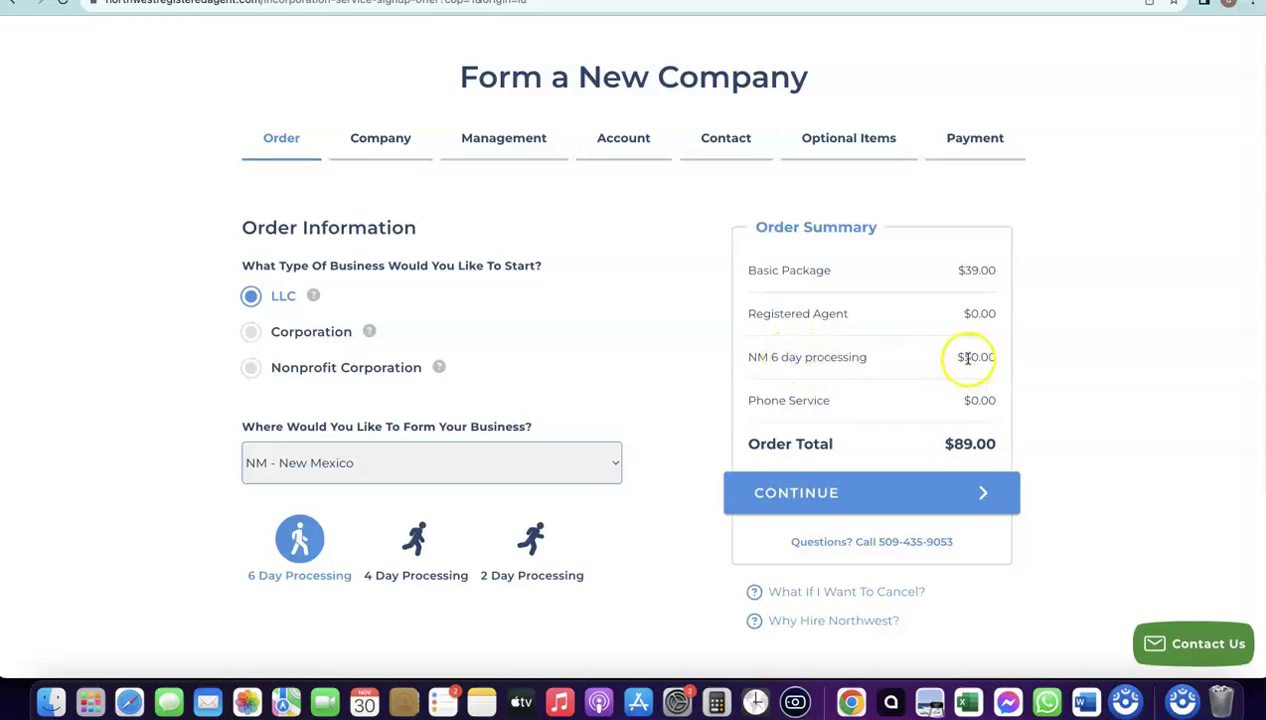
scroll(960, 356, up, 5)
scroll(955, 356, left, 2)
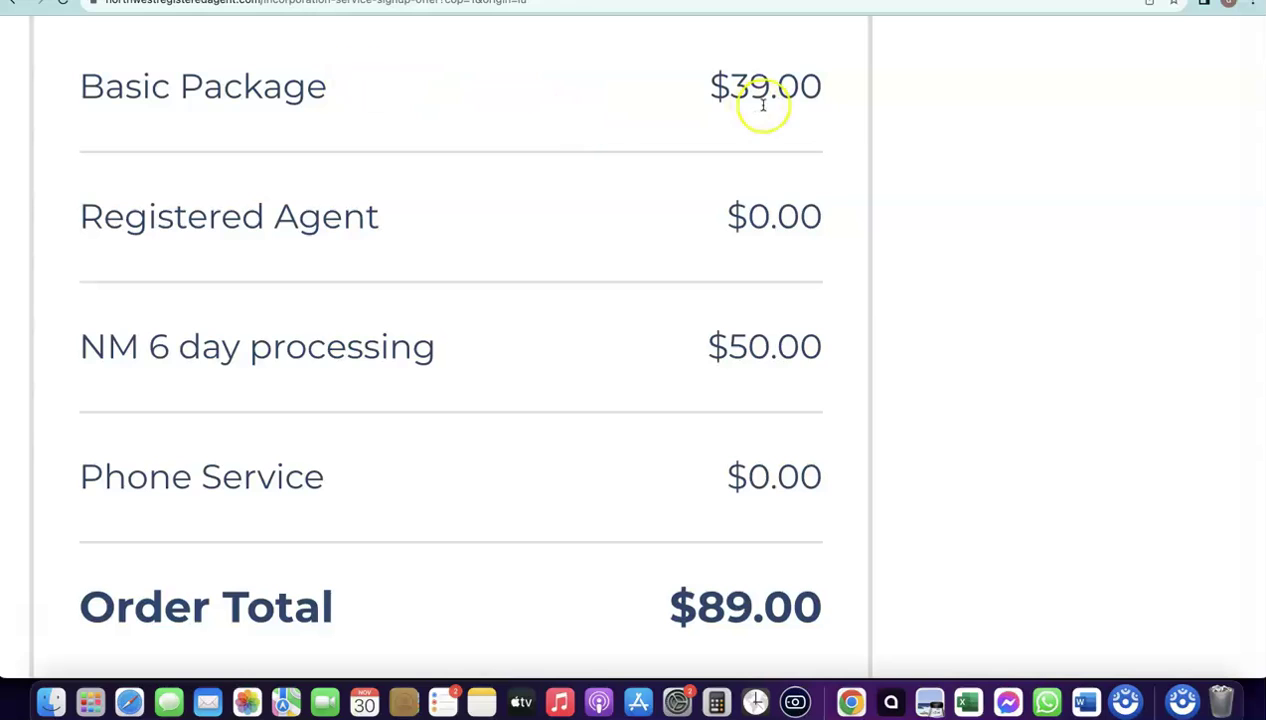
scroll(737, 93, down, 5)
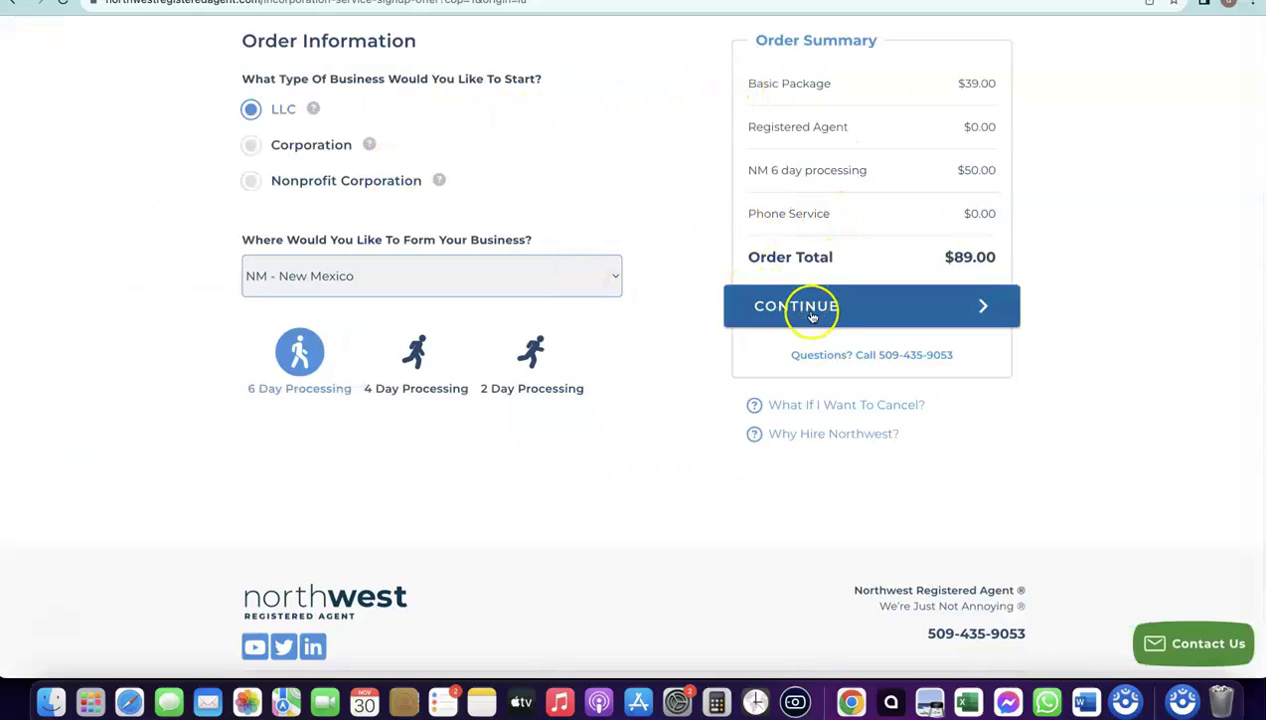
click(816, 311)
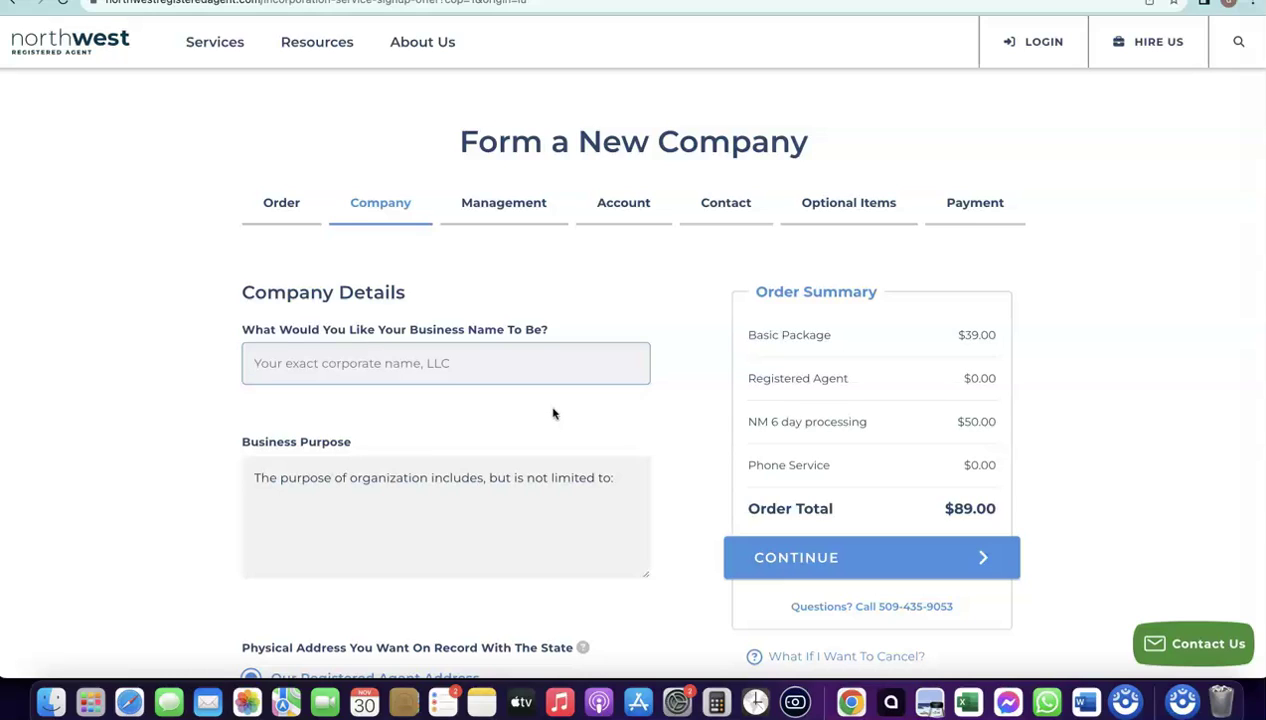
- Enter 'Dropshipping Hustle' as the business name
click(492, 362)
text(Dropshipping Hustle)
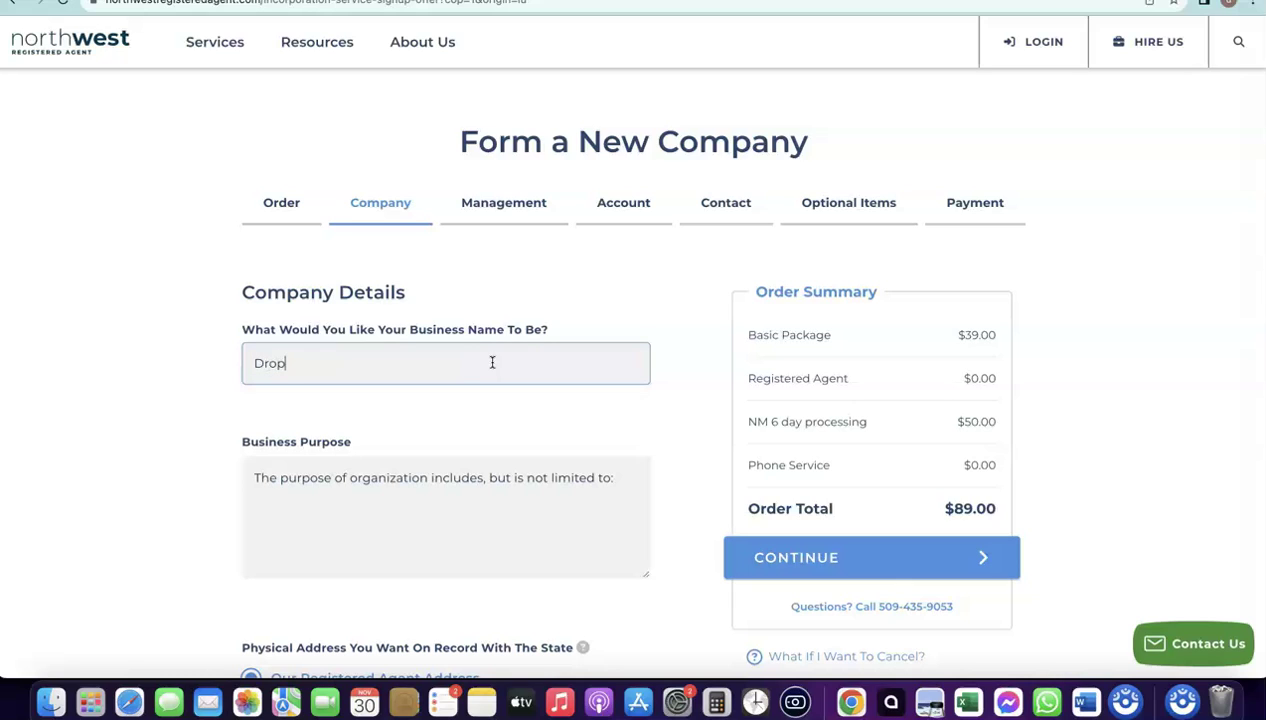
click(452, 460)
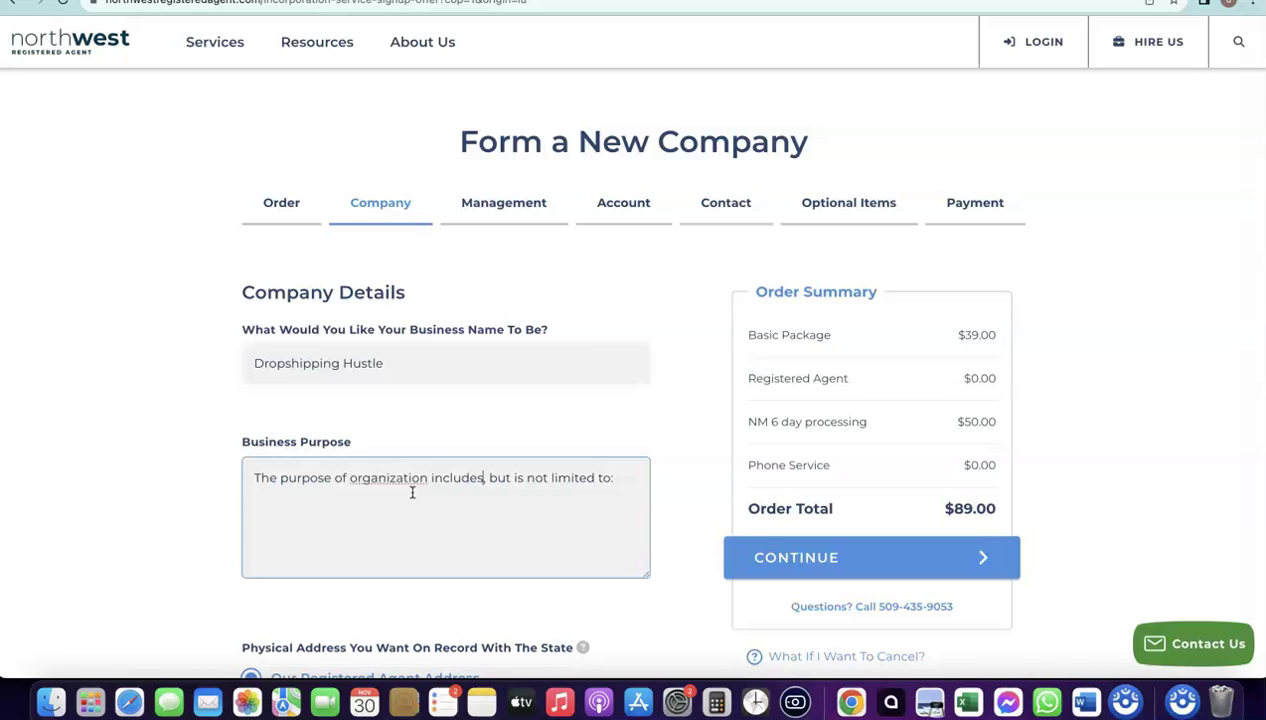
- Set the business purpose to 'Dropshipping and eCommerce' and continue to the management step
click(633, 476)
text(Dr)
key(BackSpace)
key(BackSpace)
text(Dropshipping and eCommerce)
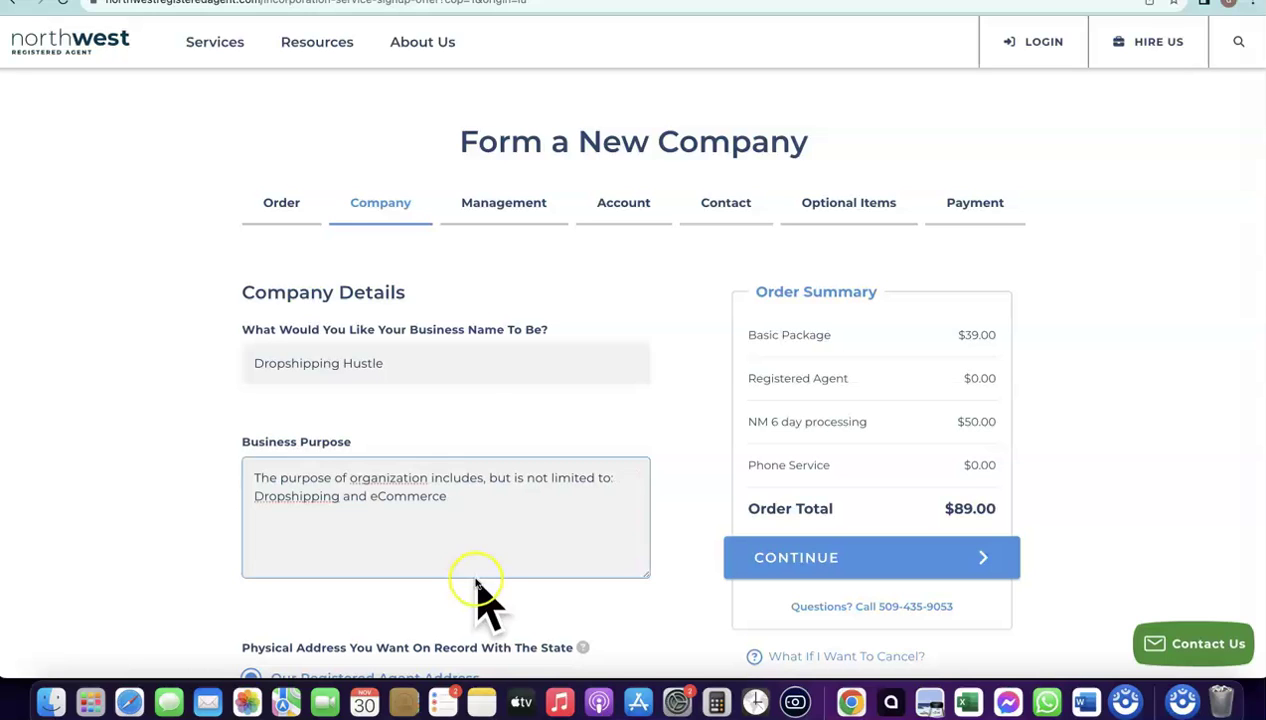
scroll(521, 391, down, 1)
scroll(800, 520, down, 1)
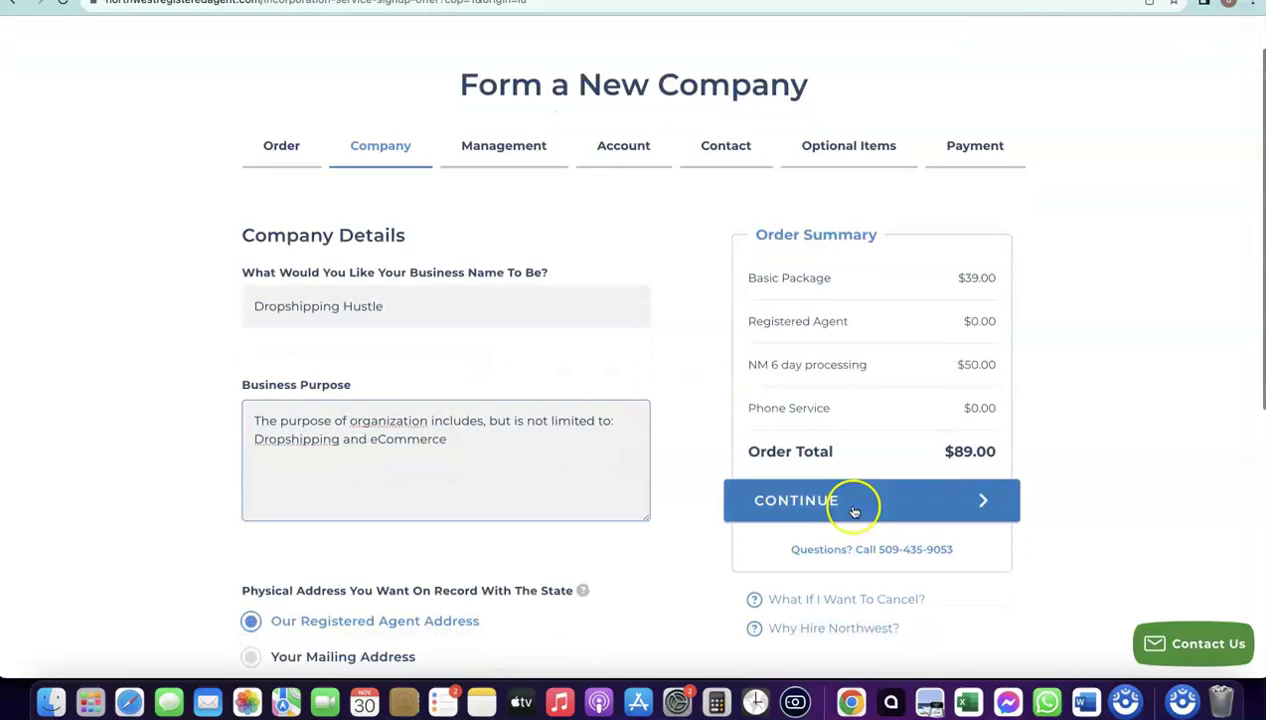
click(853, 507)
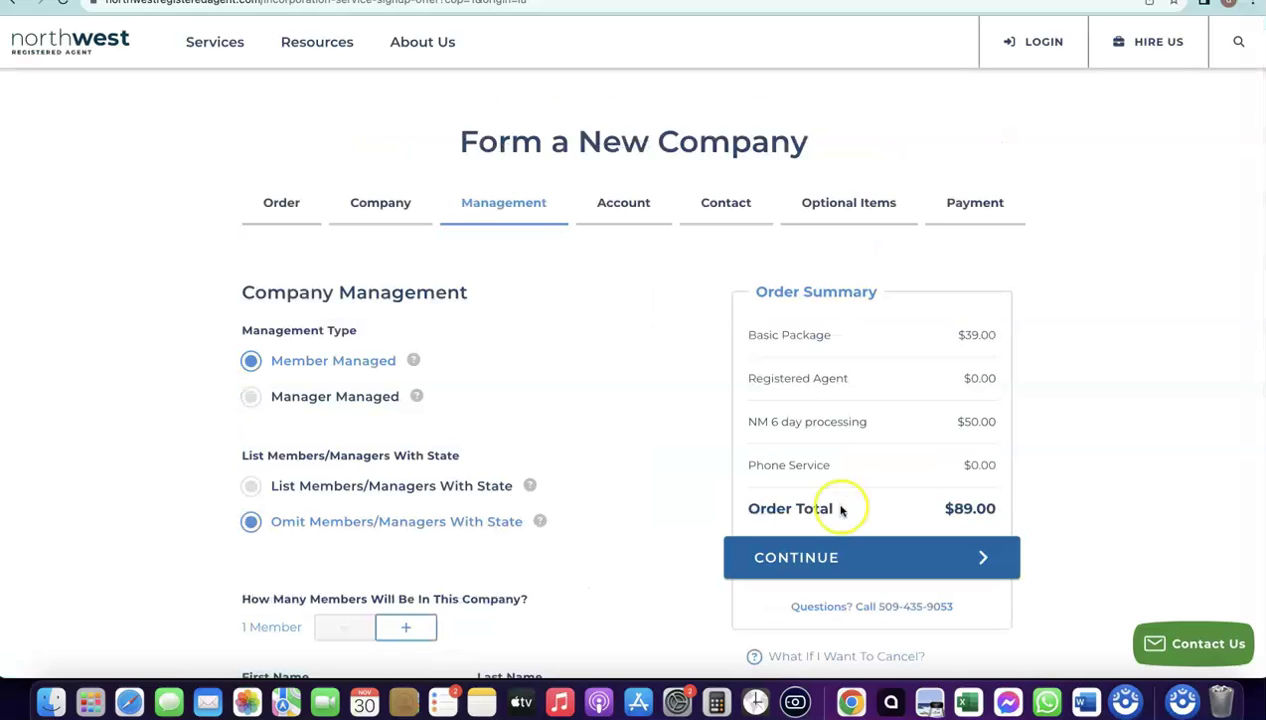
- Select Manager Managed as the management type and scroll to the member and manager fields
scroll(490, 386, down, 1)
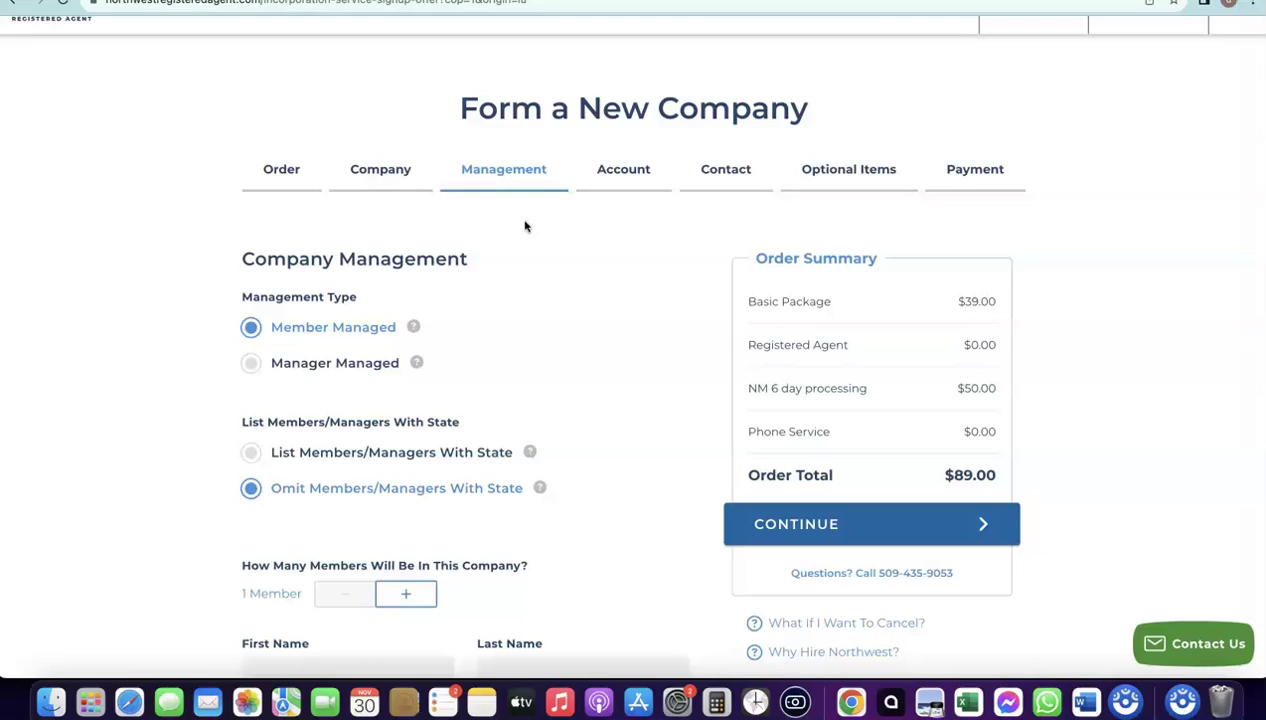
click(251, 366)
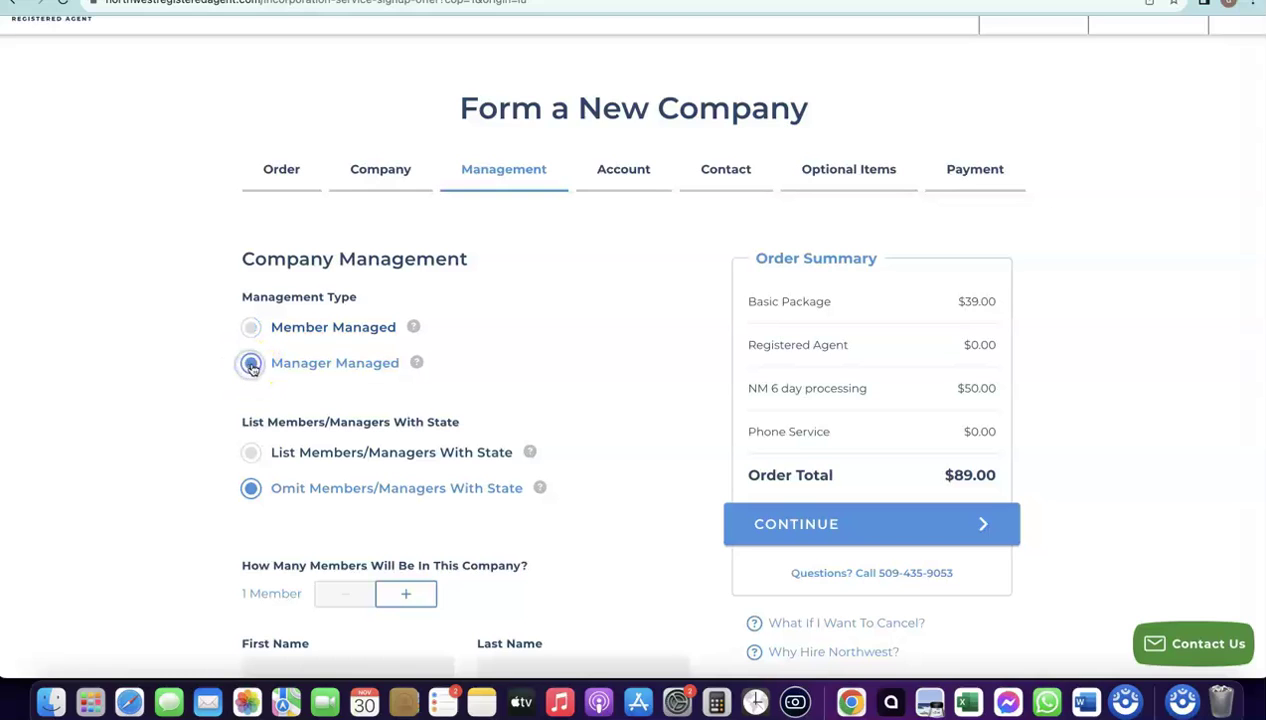
scroll(430, 339, down, 1)
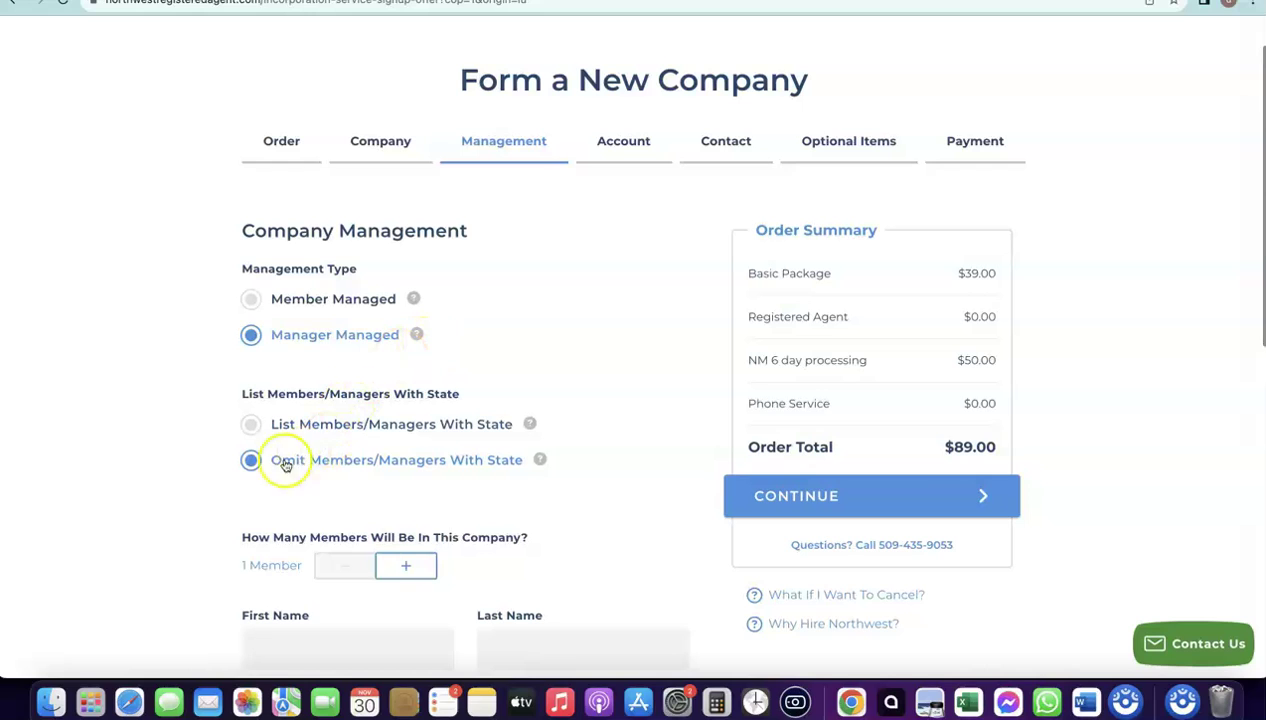
scroll(300, 390, down, 1)
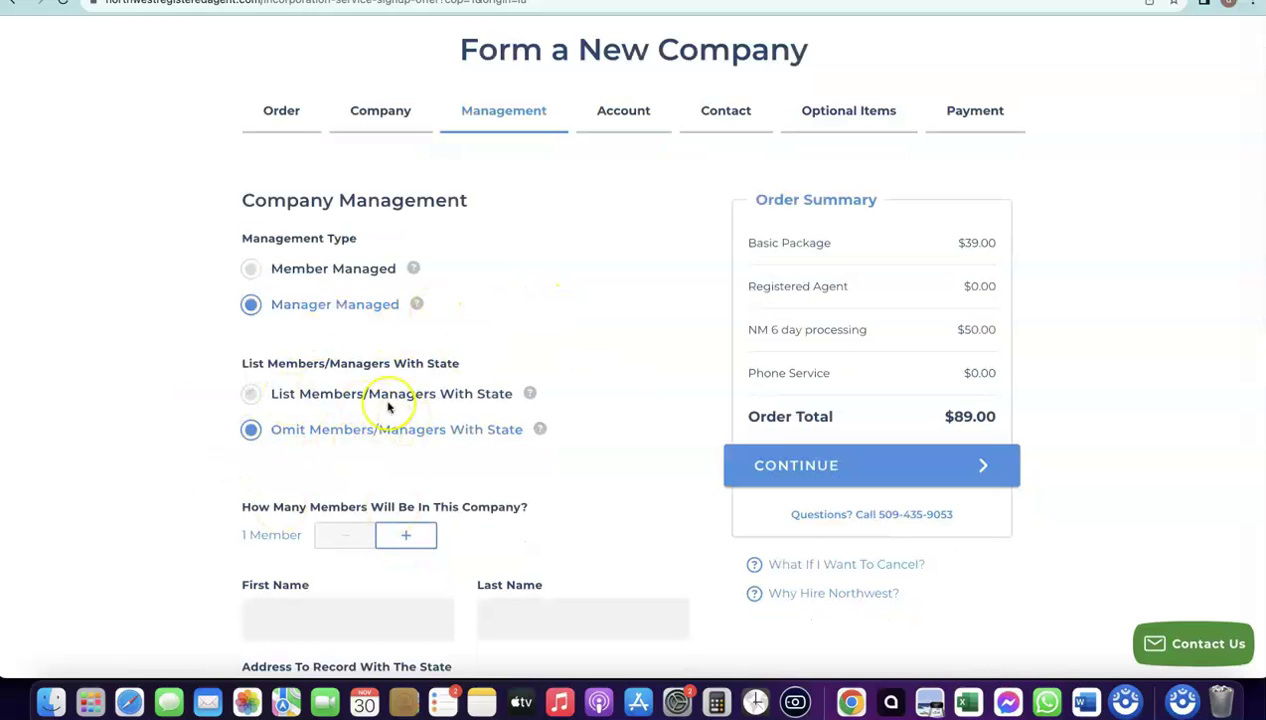
scroll(505, 360, down, 5)
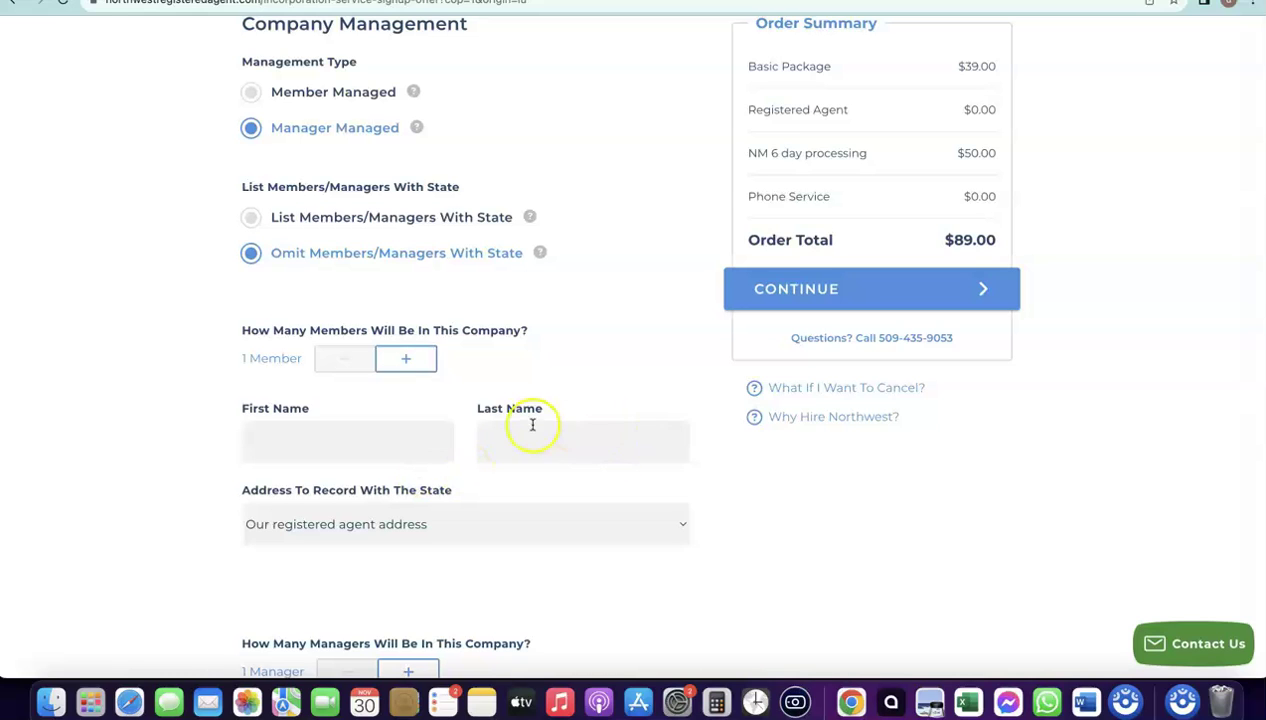
scroll(526, 424, down, 1)
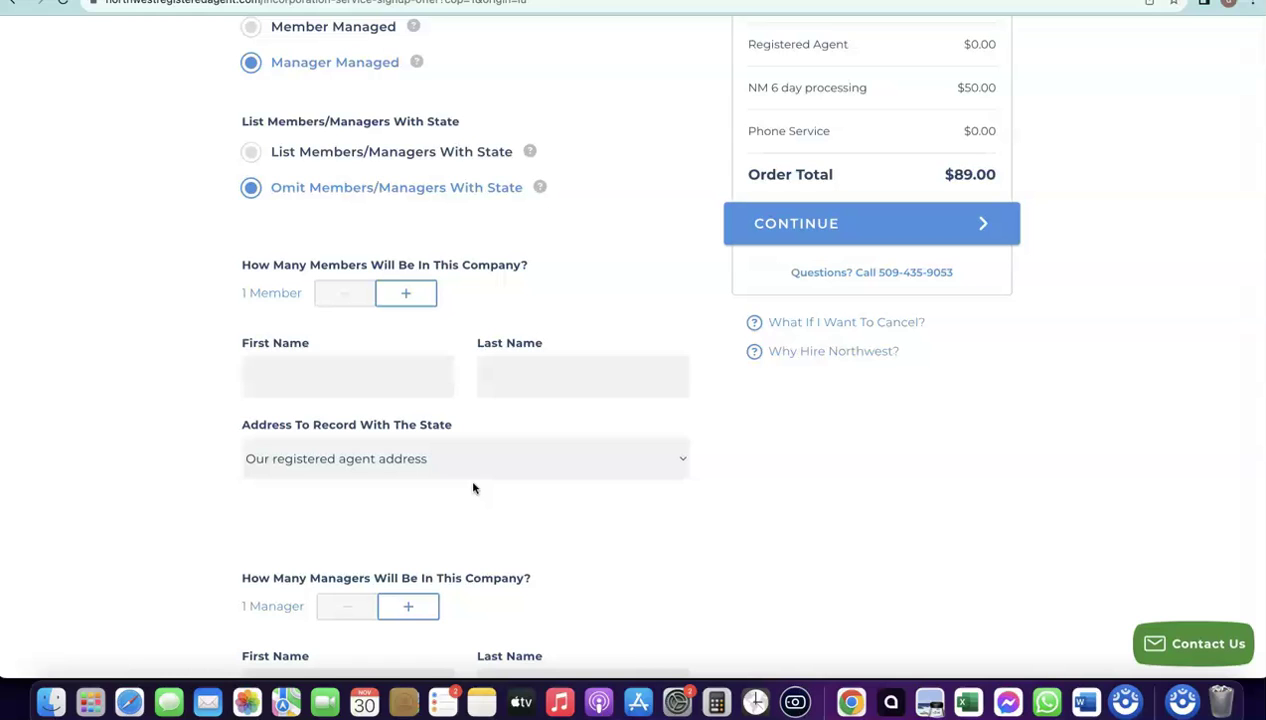
- Scroll through the empty member and manager name and address fields
scroll(474, 488, down, 5)
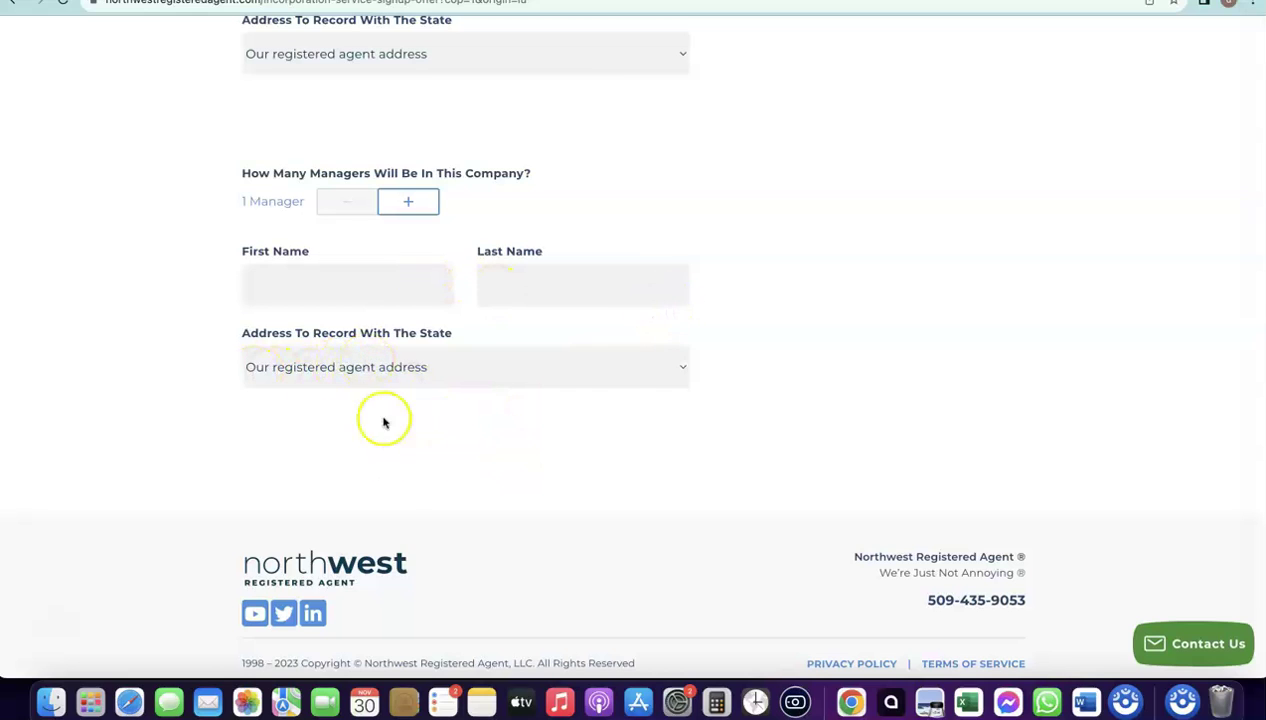
scroll(648, 394, up, 2)
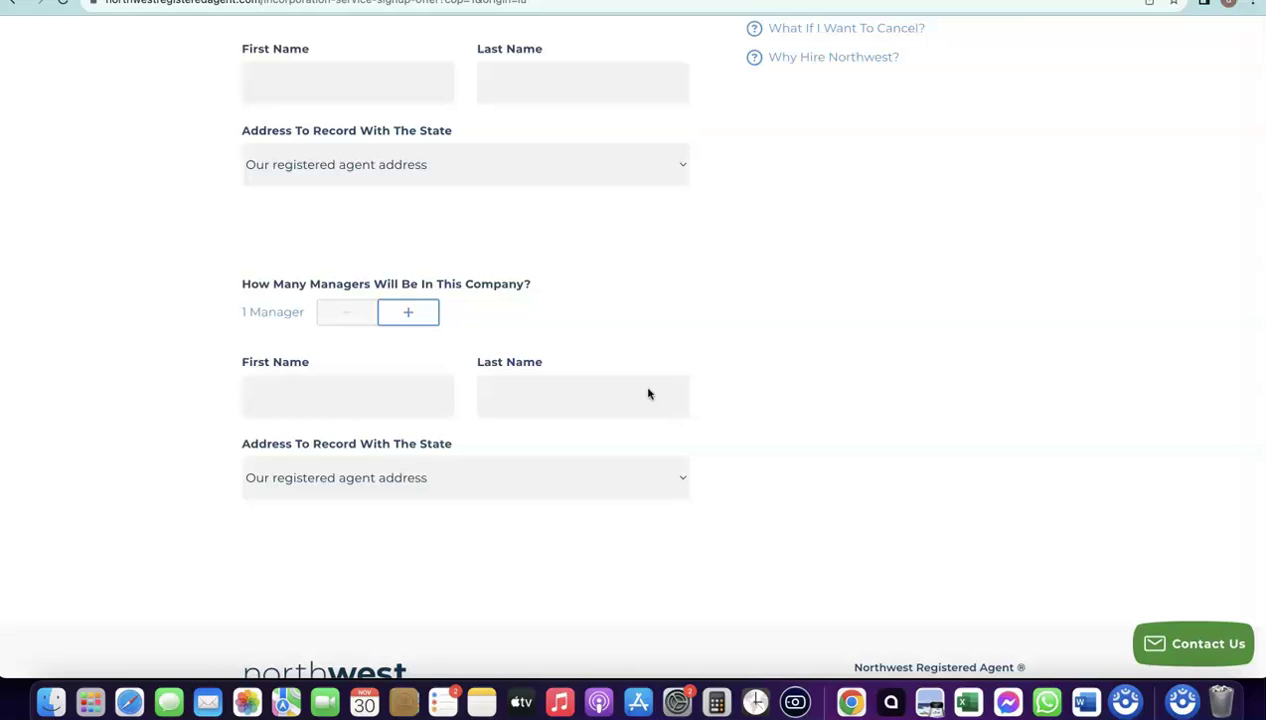
click(510, 298)
scroll(510, 298, up, 5)
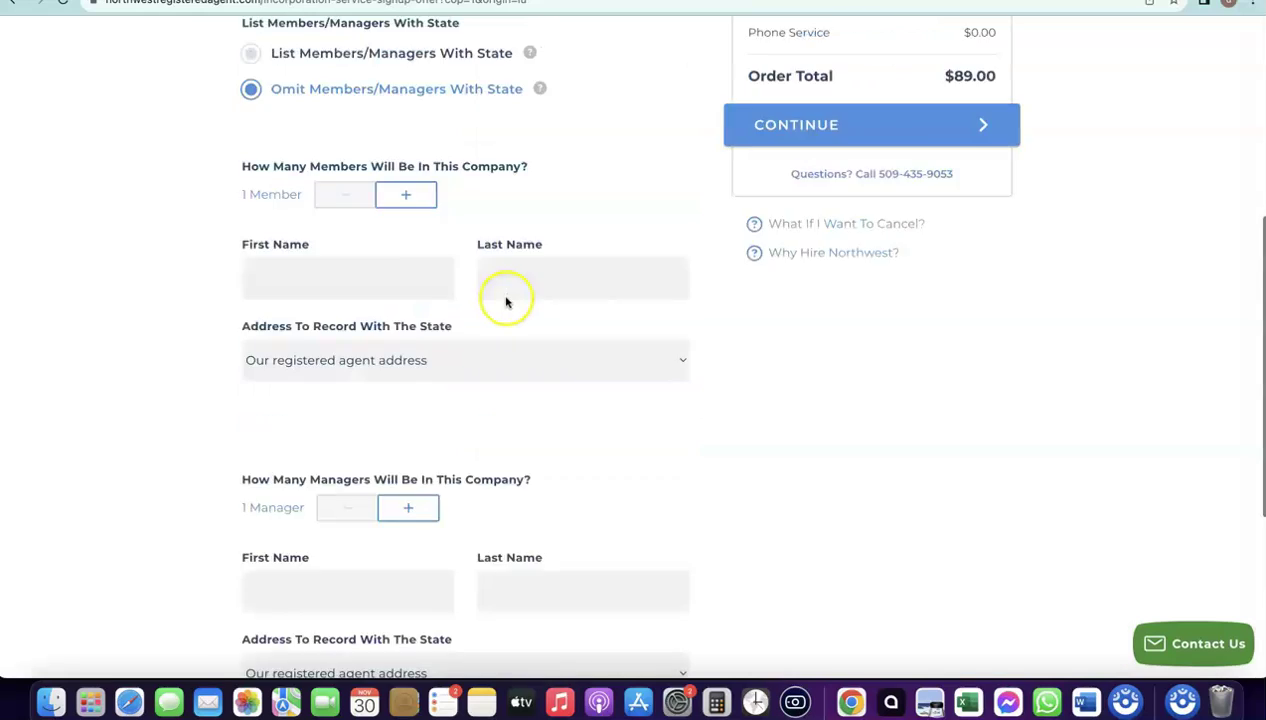